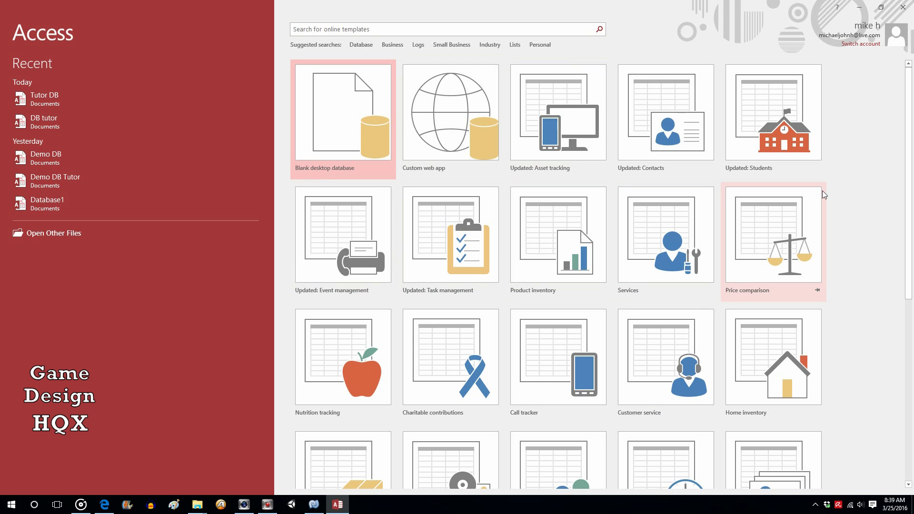
Create a blank desktop database with the file name DB Tutor
{"action": "left_click", "coordinate": [328, 124]}
{"action": "left_click", "coordinate": [484, 239]}
{"action": "double_click", "coordinate": [478, 240]}
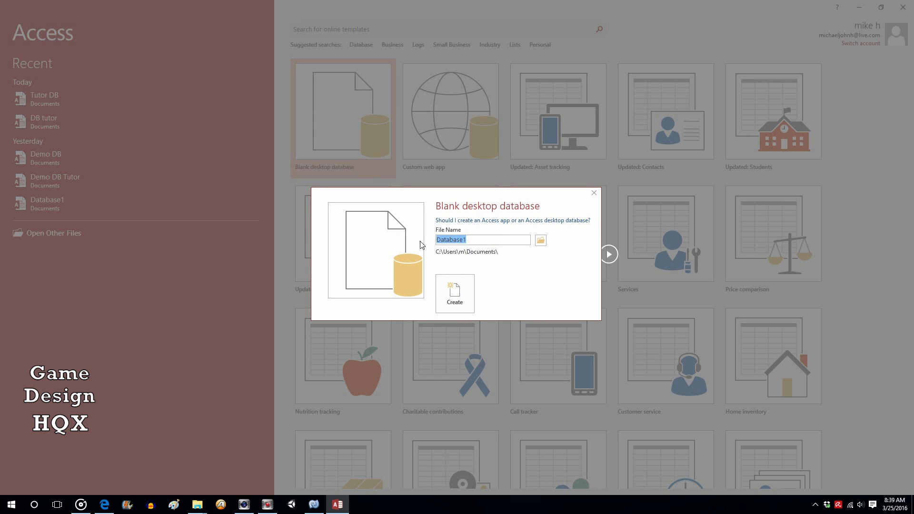
{"action": "type", "text": "DB Tutor"}
{"action": "left_click", "coordinate": [456, 279]}
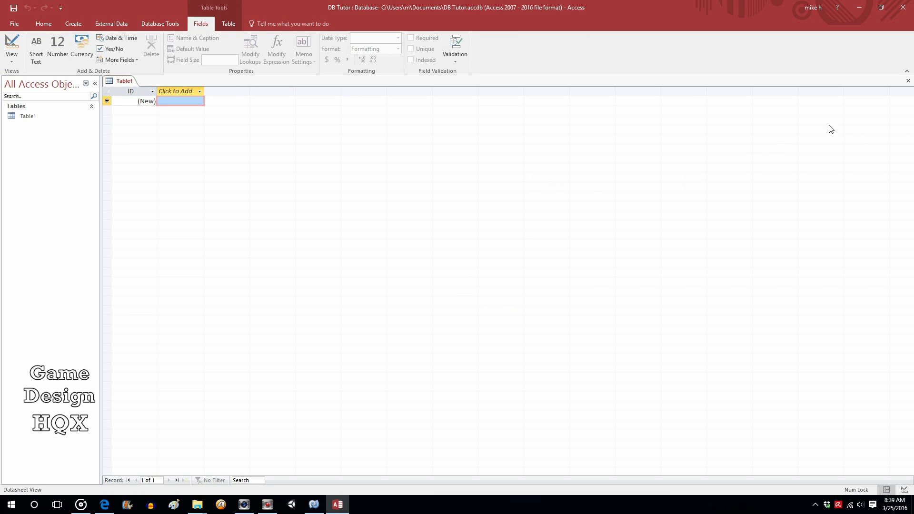
Close the default empty Table1 without saving it
{"action": "left_click", "coordinate": [909, 82]}
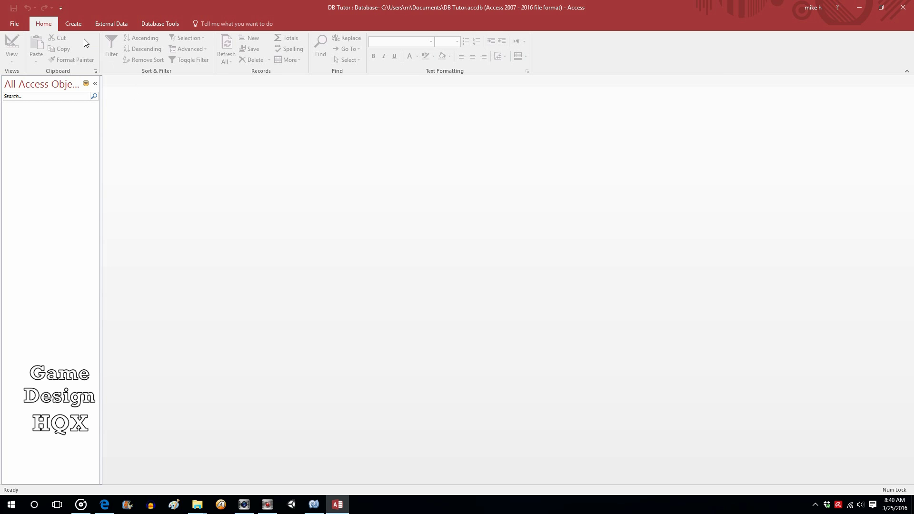
Add a new table in Design view and save it as ticket_tracker_table
{"action": "left_click", "coordinate": [70, 23]}
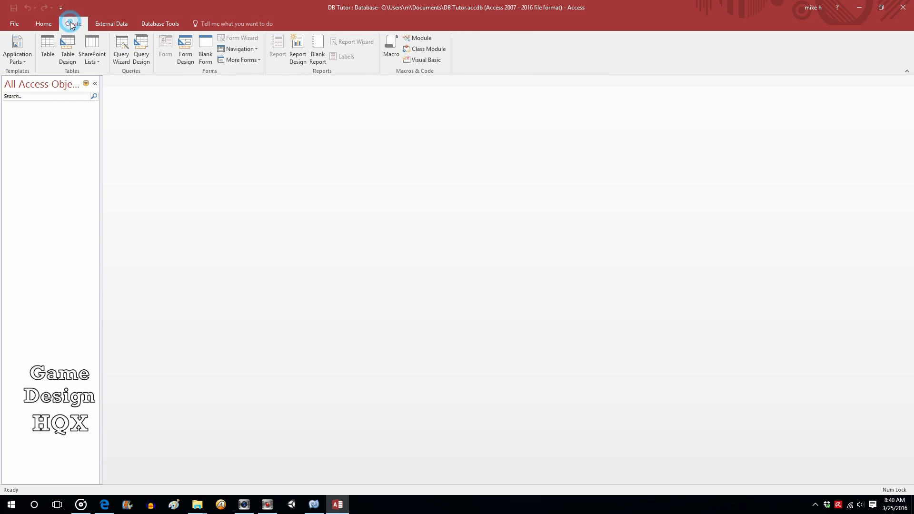
{"action": "left_click", "coordinate": [50, 43]}
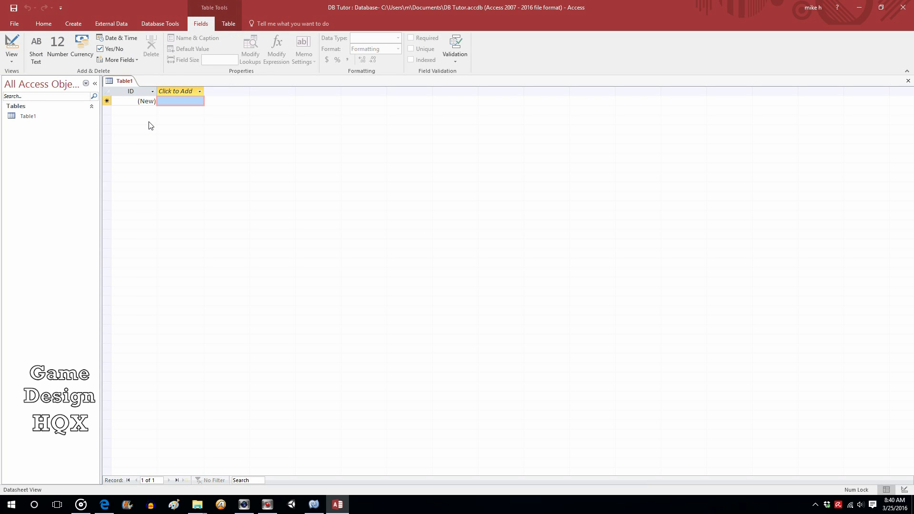
{"action": "left_click", "coordinate": [9, 62]}
{"action": "left_click", "coordinate": [30, 99]}
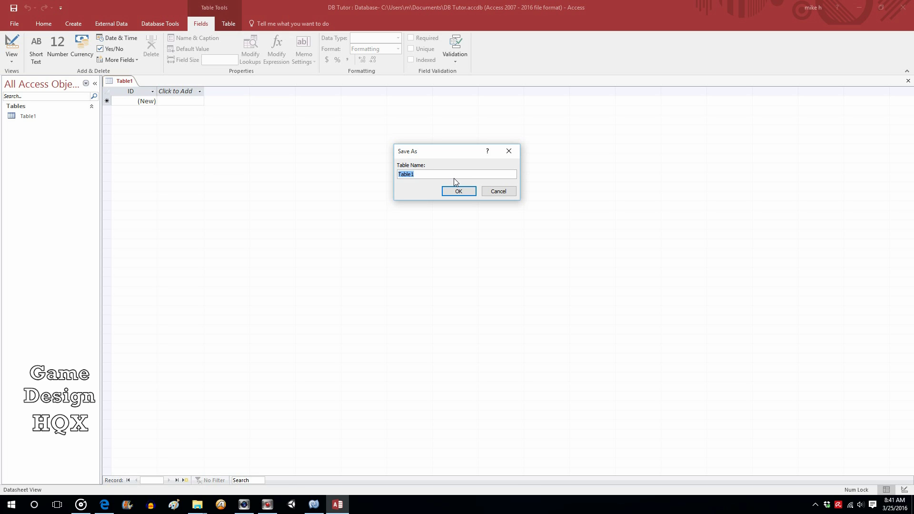
{"action": "type", "text": "ticket"}
{"action": "type", "text": "lele"}
{"action": "left_click", "coordinate": [459, 193]}
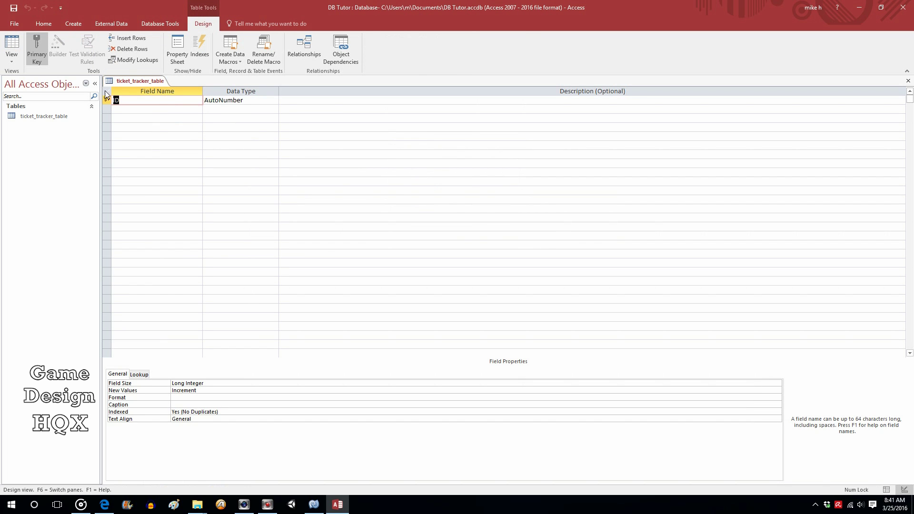
Turn off the primary key on the ID AutoNumber field
{"action": "left_click", "coordinate": [11, 58]}
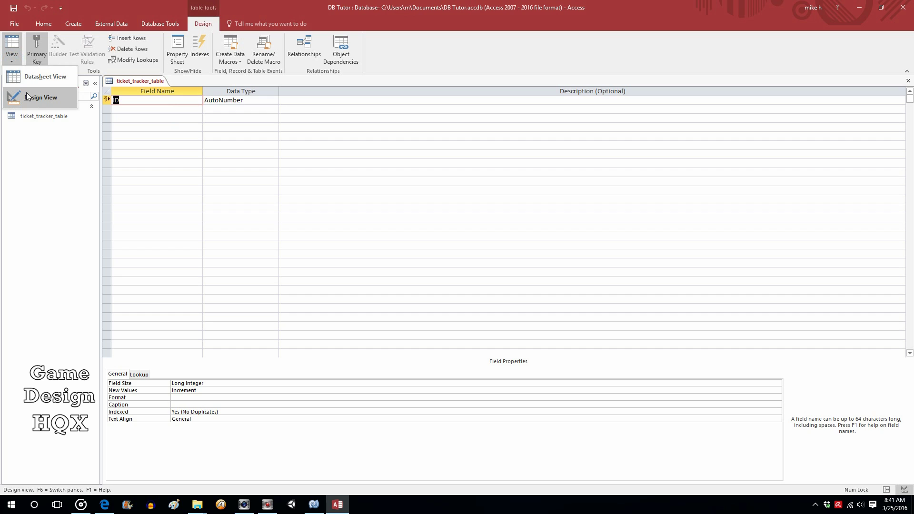
{"action": "left_click", "coordinate": [440, 43]}
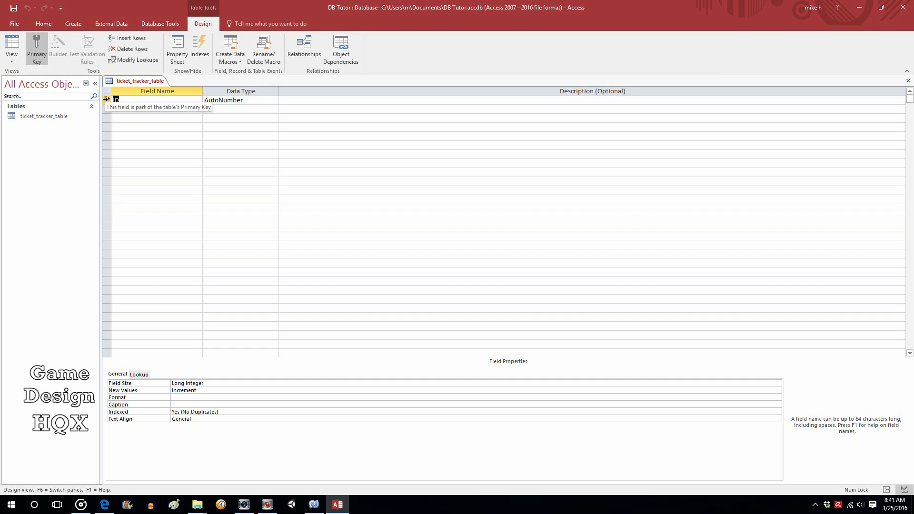
{"action": "left_click", "coordinate": [39, 48]}
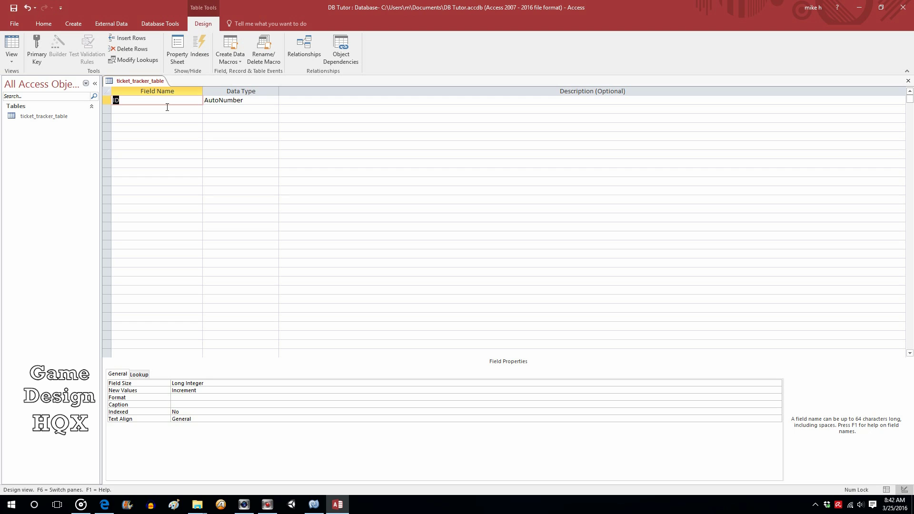
Rename the first field from ID to Case_number, leaving it AutoNumber
{"action": "type", "text": "Case_number"}
Add a Customer_F_Name field in row 2 with Short Text data type
{"action": "left_click", "coordinate": [172, 109]}
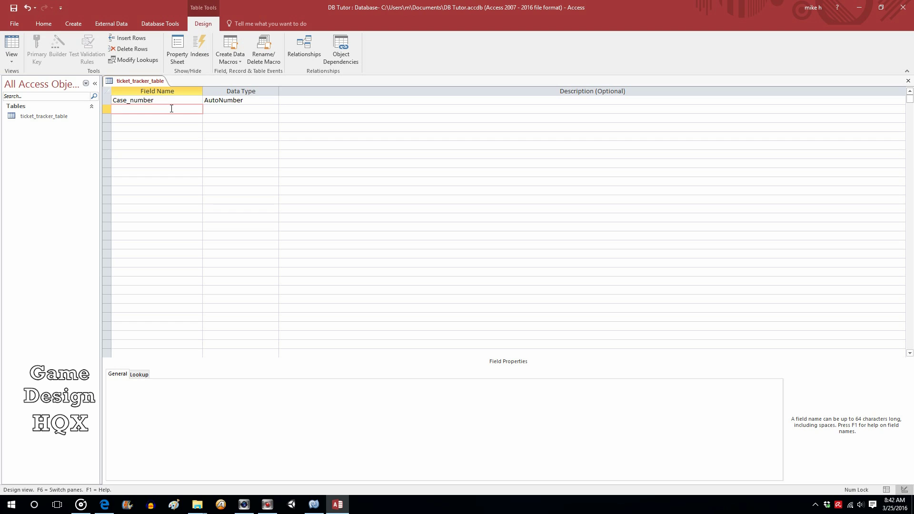
{"action": "type", "text": "Customer_F_Name"}
{"action": "left_click", "coordinate": [264, 111]}
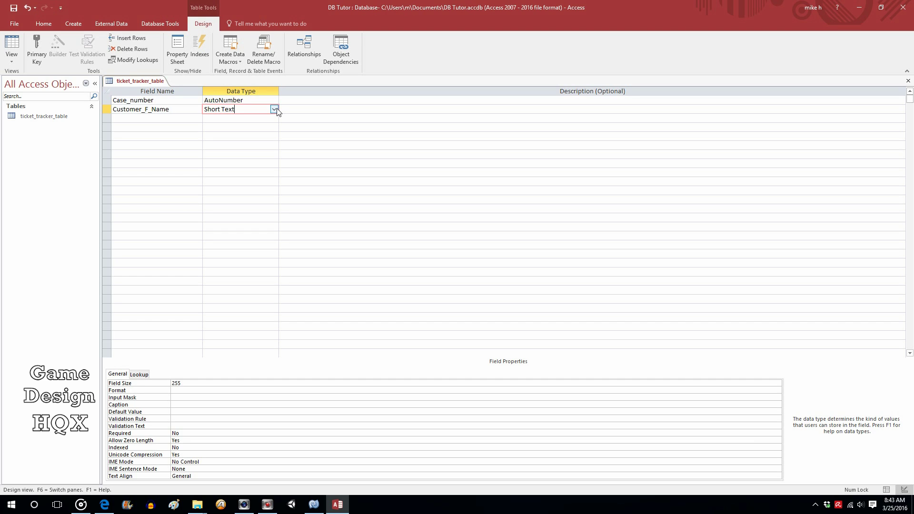
{"action": "left_click", "coordinate": [274, 109]}
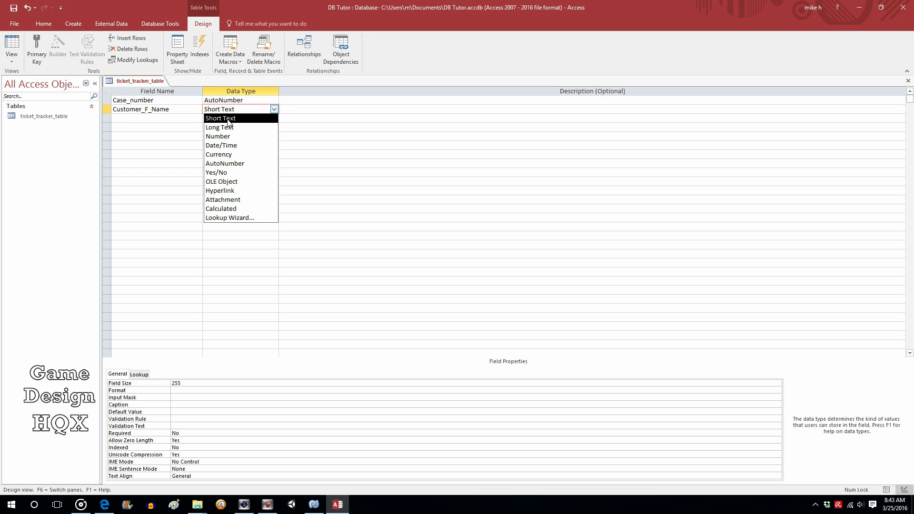
{"action": "left_click", "coordinate": [228, 119]}
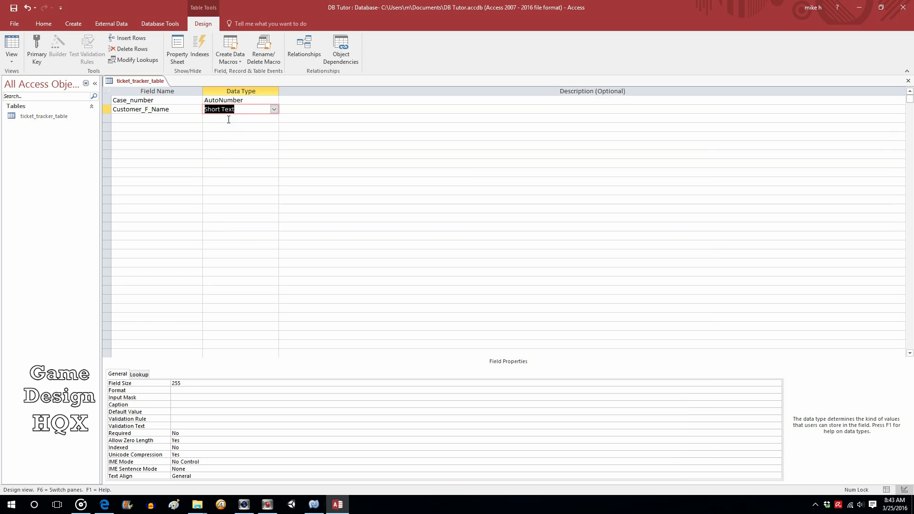
Add a Customer_L_Name field in row 3, also Short Text
{"action": "left_click", "coordinate": [142, 118]}
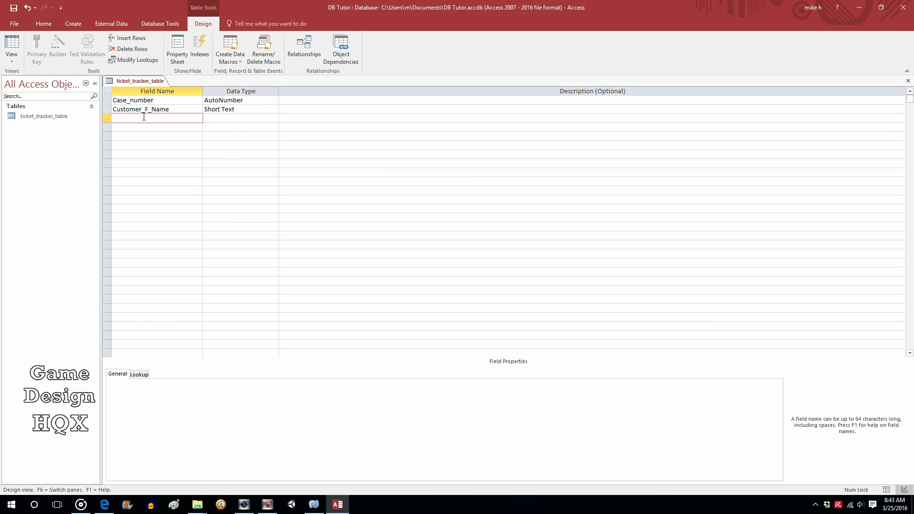
{"action": "type", "text": "Customer_L_Name"}
{"action": "left_click", "coordinate": [274, 119]}
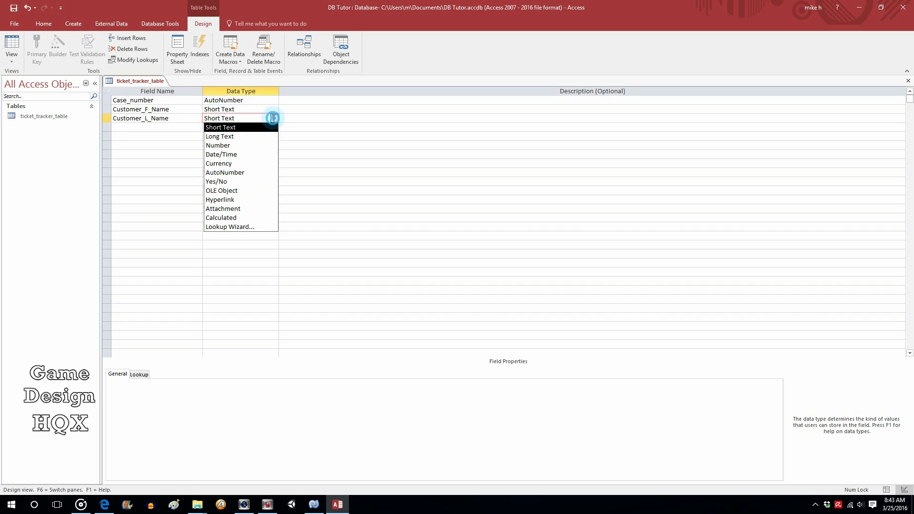
{"action": "left_click", "coordinate": [252, 127]}
{"action": "left_click", "coordinate": [146, 129]}
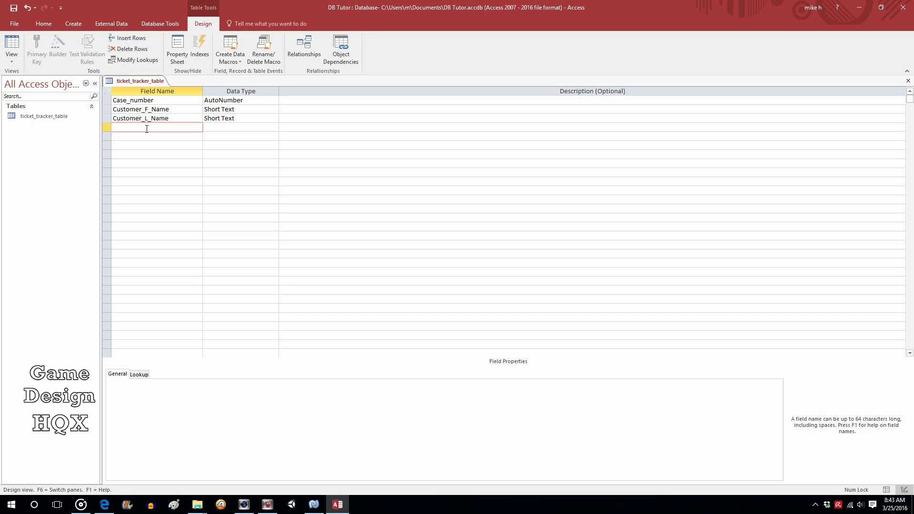
Add an Assoc_Name field with Short Text data type
{"action": "type", "text": "Assoc_Name"}
{"action": "left_click", "coordinate": [275, 127]}
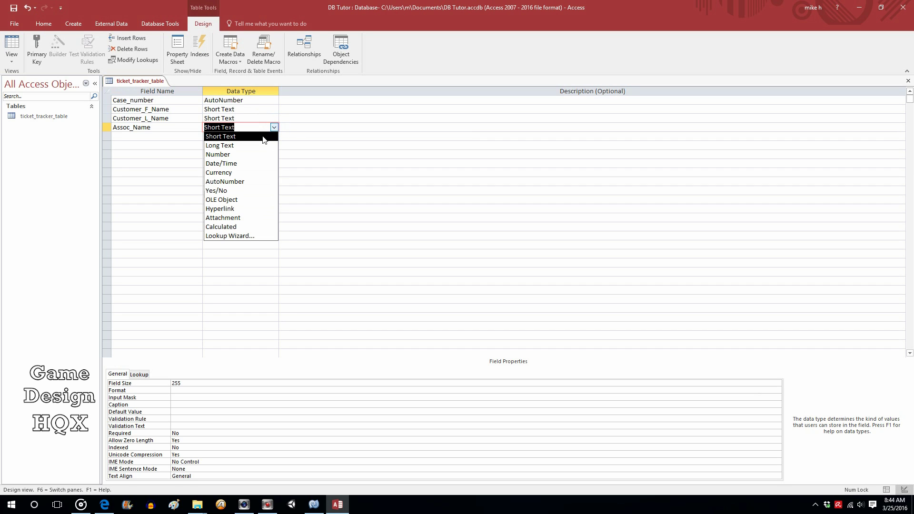
{"action": "left_click", "coordinate": [263, 137]}
{"action": "left_click", "coordinate": [184, 138]}
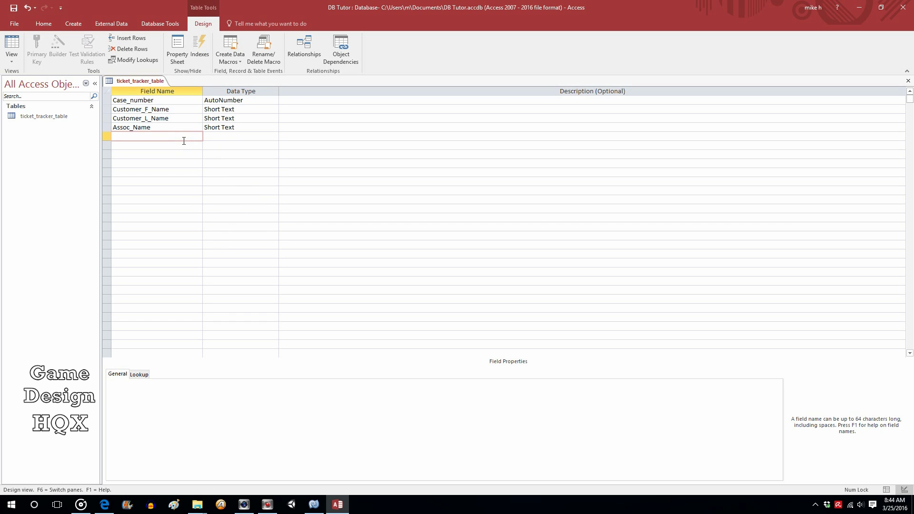
Add an Incident_Date Date/Time field, correcting its lowercase i to capital I
{"action": "type", "text": "incident_Date"}
{"action": "left_click", "coordinate": [274, 137]}
{"action": "left_click", "coordinate": [234, 172]}
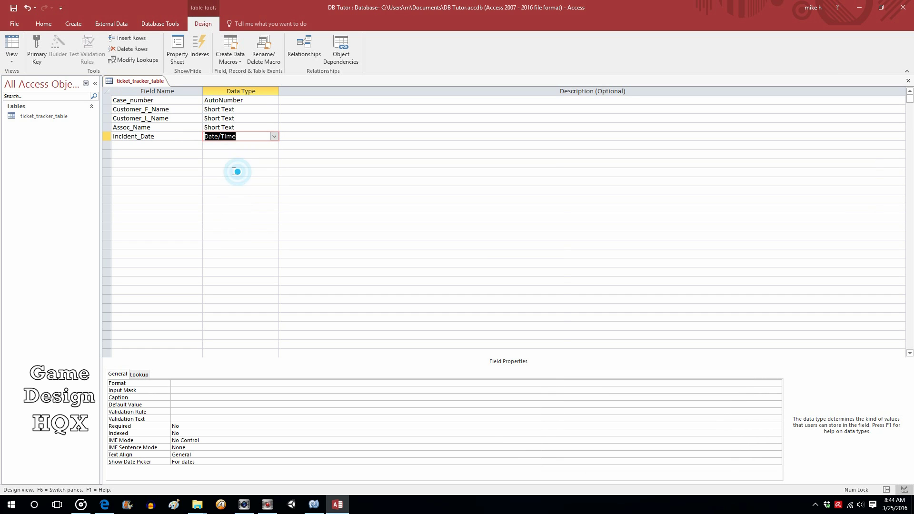
{"action": "left_click", "coordinate": [155, 146]}
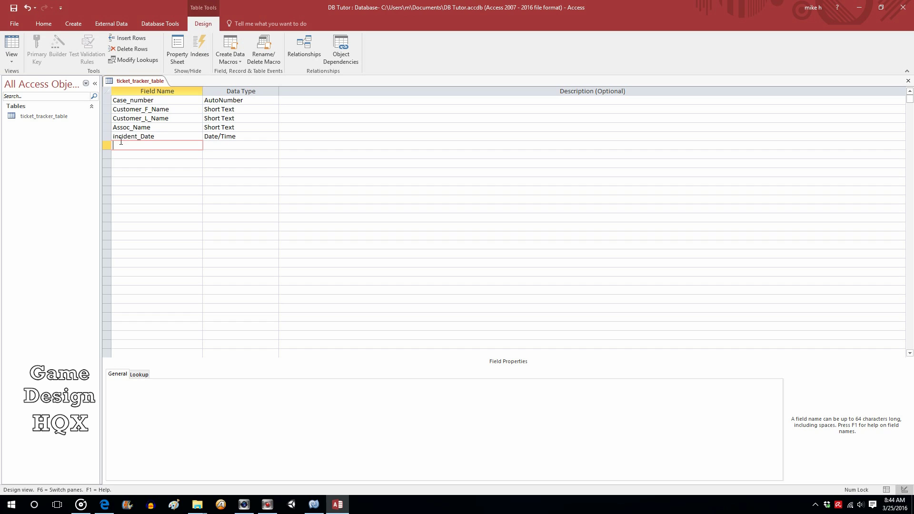
{"action": "left_click", "coordinate": [116, 140]}
{"action": "key", "text": "BackSpace"}
{"action": "type", "text": "I"}
{"action": "left_click", "coordinate": [134, 149]}
Add an Incident_Details field with Long Text data type
{"action": "type", "text": "E"}
{"action": "key", "text": "BackSpace"}
{"action": "type", "text": "Incident_Details"}
{"action": "left_click", "coordinate": [276, 146]}
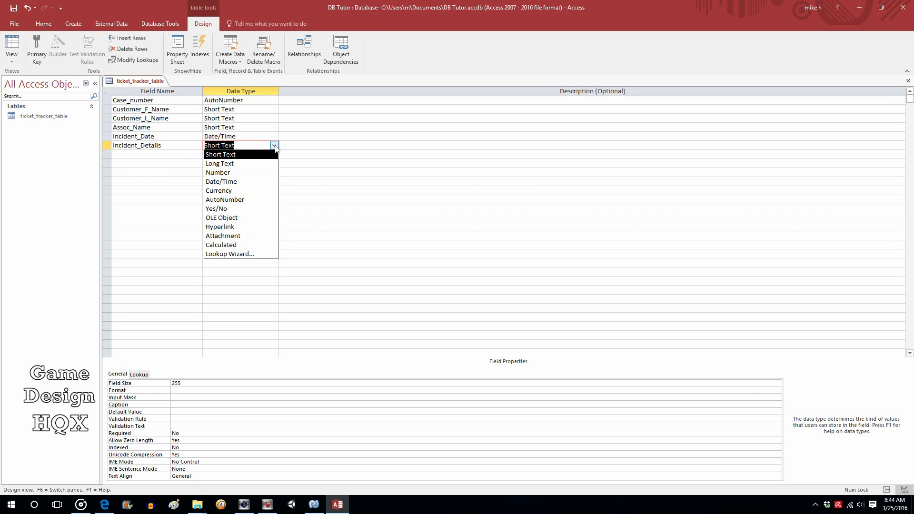
{"action": "left_click", "coordinate": [237, 164]}
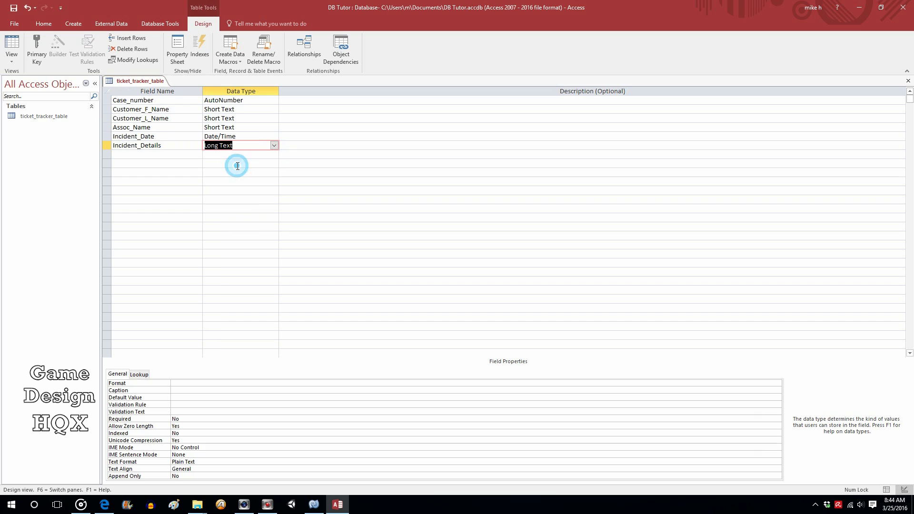
Add an Incident_Resolution field, also Long Text
{"action": "left_click", "coordinate": [158, 156]}
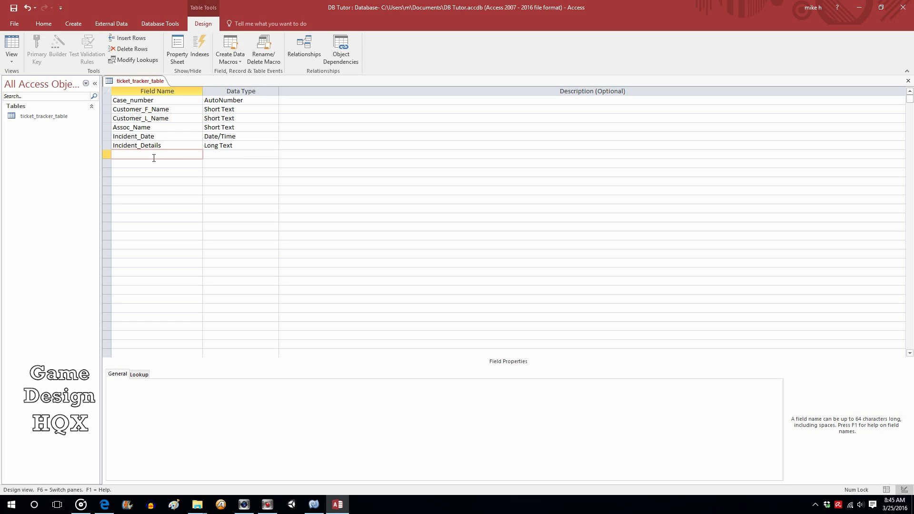
{"action": "type", "text": "ncident_Resolution"}
{"action": "left_click", "coordinate": [258, 155]}
{"action": "left_click", "coordinate": [274, 154]}
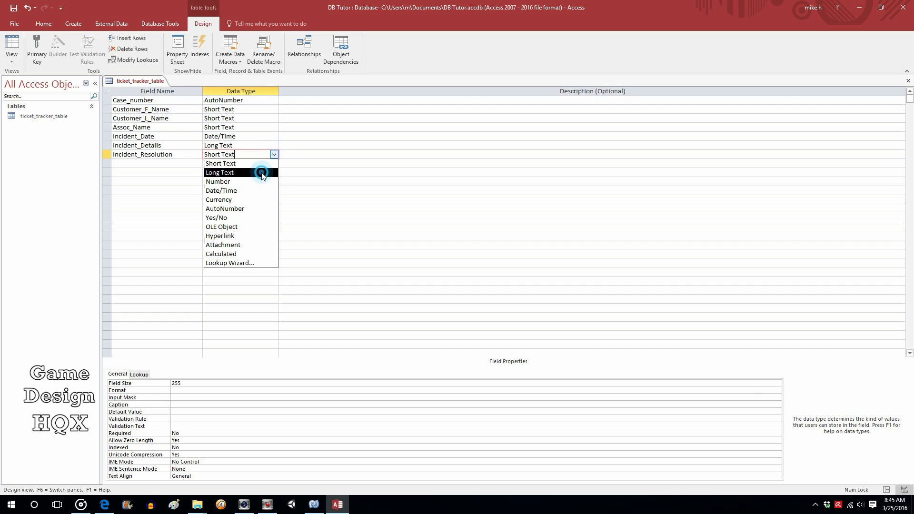
{"action": "left_click", "coordinate": [262, 173]}
{"action": "left_click", "coordinate": [171, 165]}
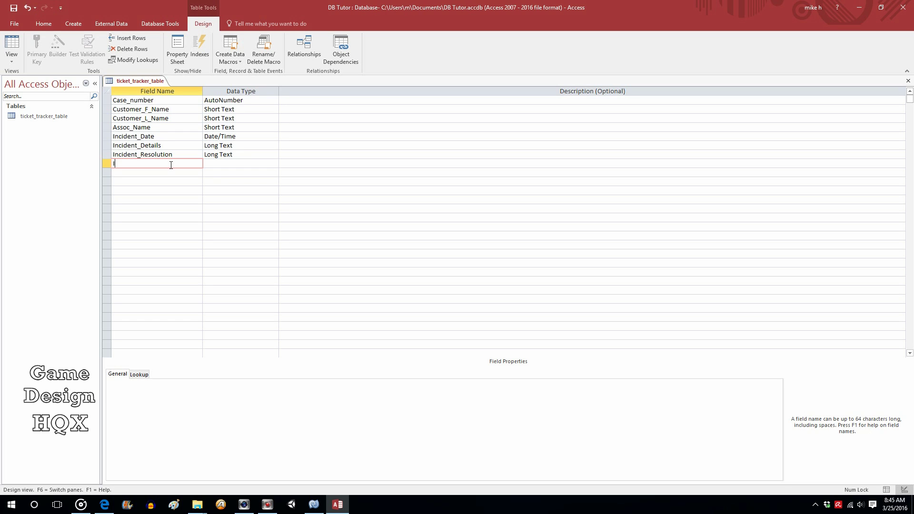
Add Case_Status as the last field, Short Text, and check the field names
{"action": "type", "text": "Case_Status"}
{"action": "left_click", "coordinate": [130, 100]}
{"action": "left_click_drag", "start_coordinate": [130, 100], "coordinate": [113, 100]}
{"action": "double_click", "coordinate": [153, 164]}
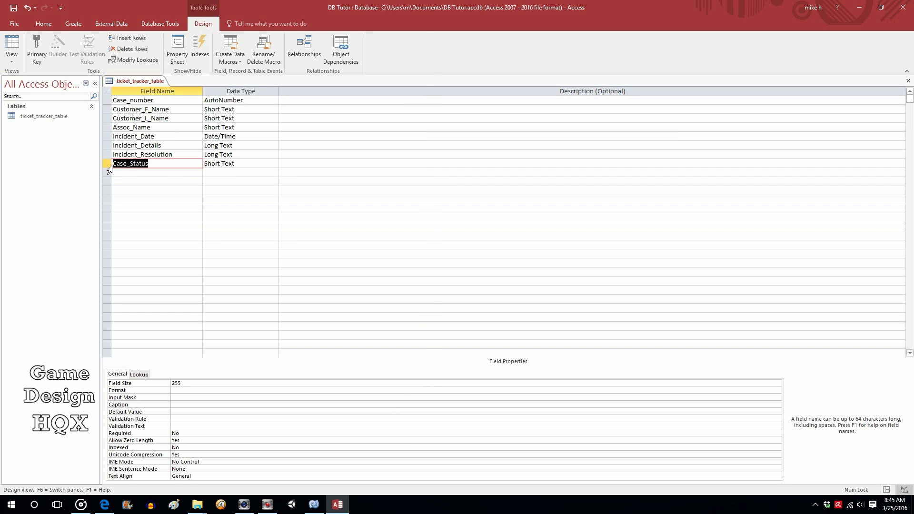
{"action": "left_click", "coordinate": [165, 162]}
{"action": "double_click", "coordinate": [158, 138]}
{"action": "left_click", "coordinate": [162, 145]}
{"action": "double_click", "coordinate": [162, 146]}
{"action": "double_click", "coordinate": [180, 156]}
{"action": "left_click", "coordinate": [162, 164]}
Save the table design and show ticket_tracker_table in Datasheet view
{"action": "left_click", "coordinate": [14, 8]}
{"action": "left_click", "coordinate": [16, 58]}
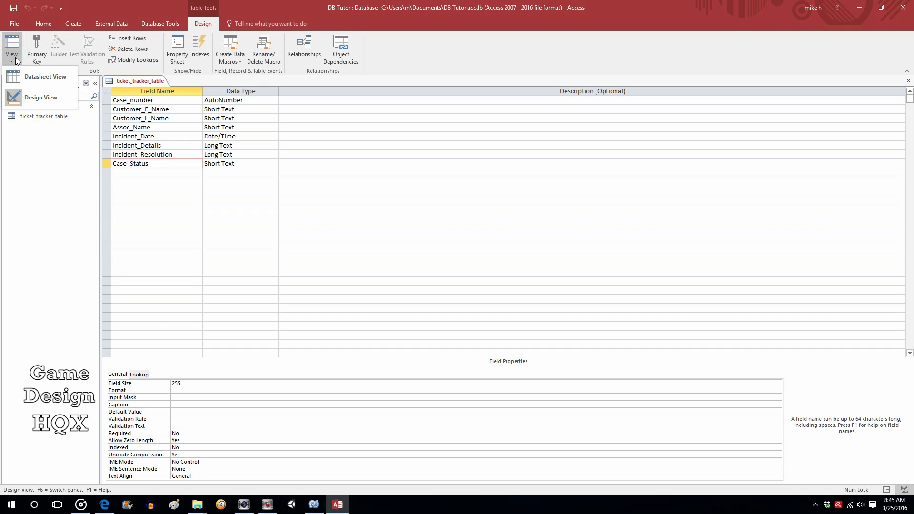
{"action": "left_click", "coordinate": [29, 77]}
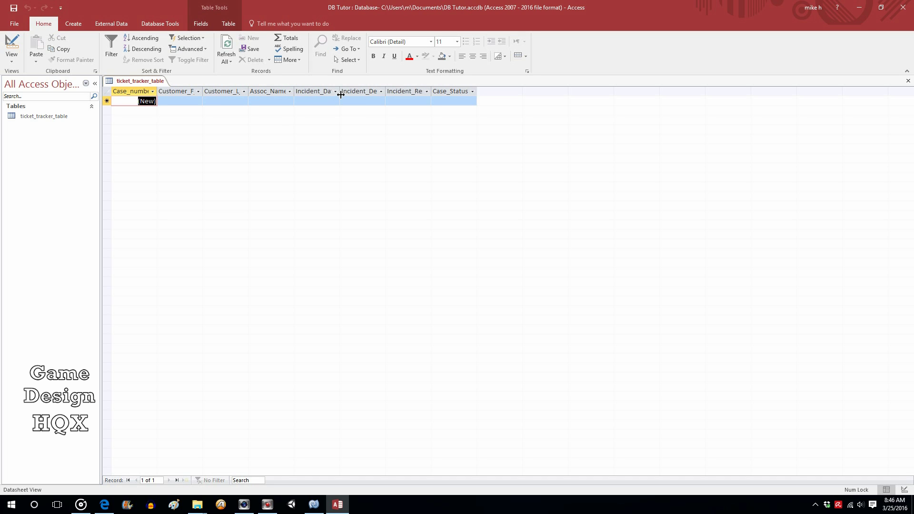
Widen the Incident_Date, Incident_Resolution, Customer_F_Name and Case_number columns to show full headers
{"action": "left_click_drag", "start_coordinate": [341, 94], "coordinate": [556, 91]}
{"action": "left_click_drag", "start_coordinate": [490, 91], "coordinate": [504, 92]}
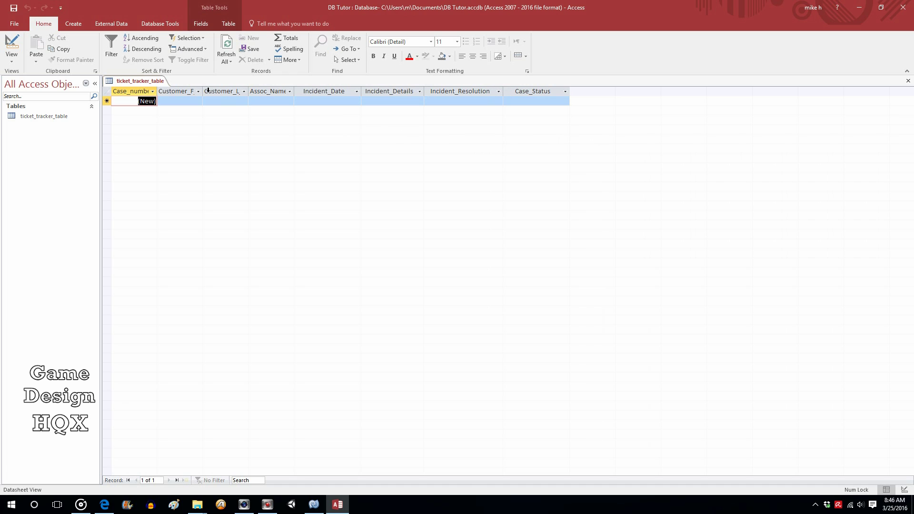
{"action": "left_click_drag", "start_coordinate": [203, 91], "coordinate": [297, 94]}
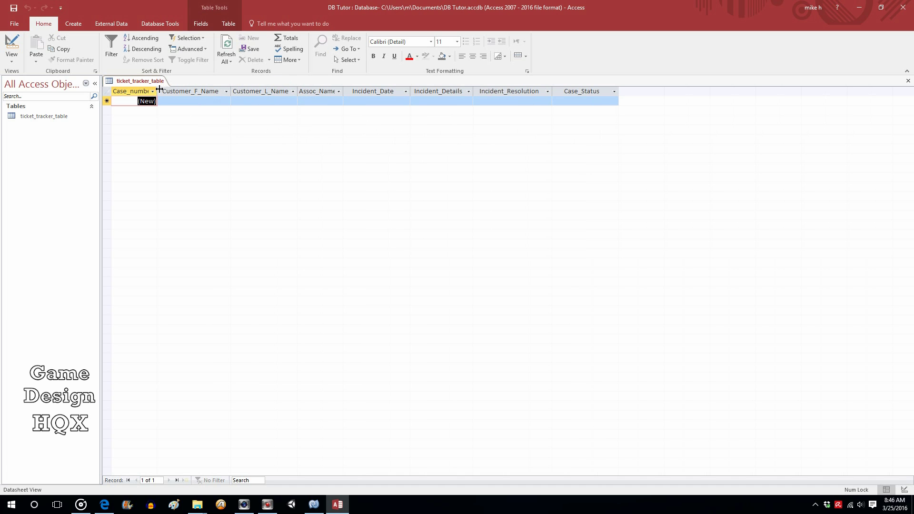
{"action": "left_click_drag", "start_coordinate": [157, 92], "coordinate": [183, 92]}
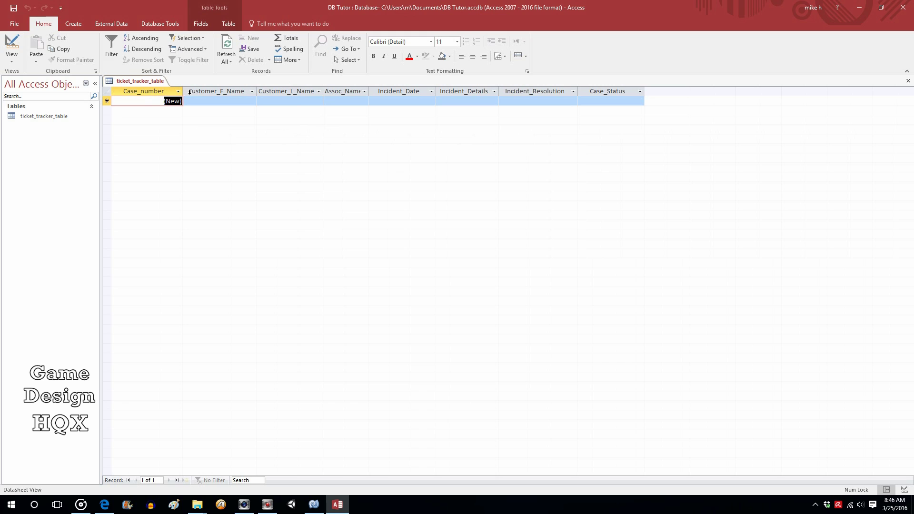
Enter the customer's first and last name and the associate's name, widening the Assoc_Name column
{"action": "left_click", "coordinate": [232, 102]}
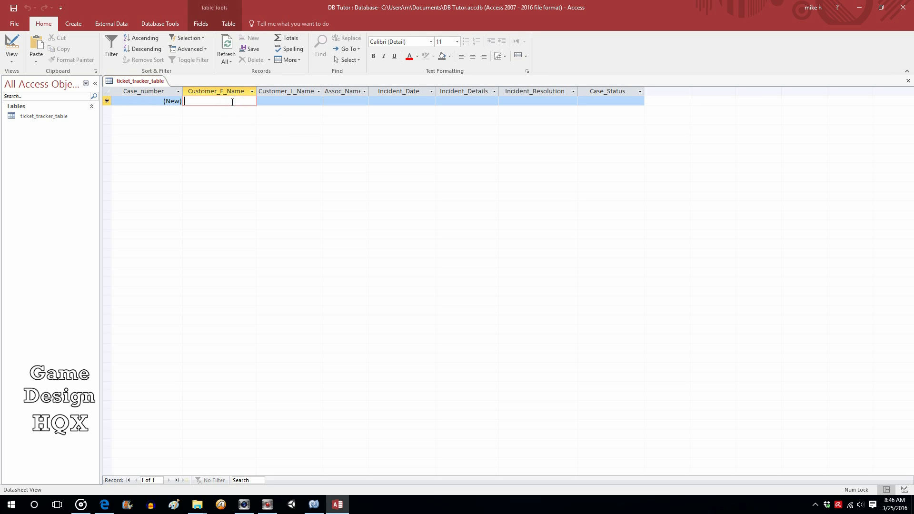
{"action": "type", "text": "Ck"}
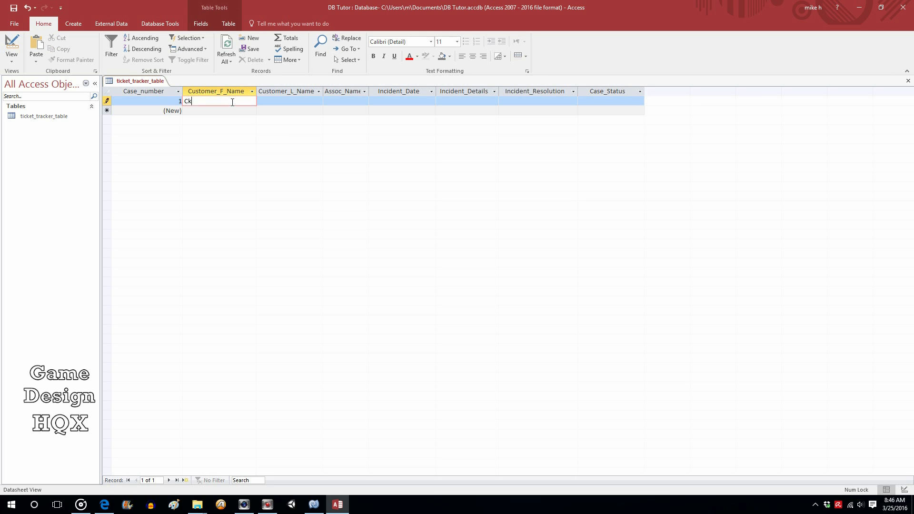
{"action": "key", "text": "BackSpace"}
{"action": "type", "text": "laire"}
{"action": "key", "text": "Tab"}
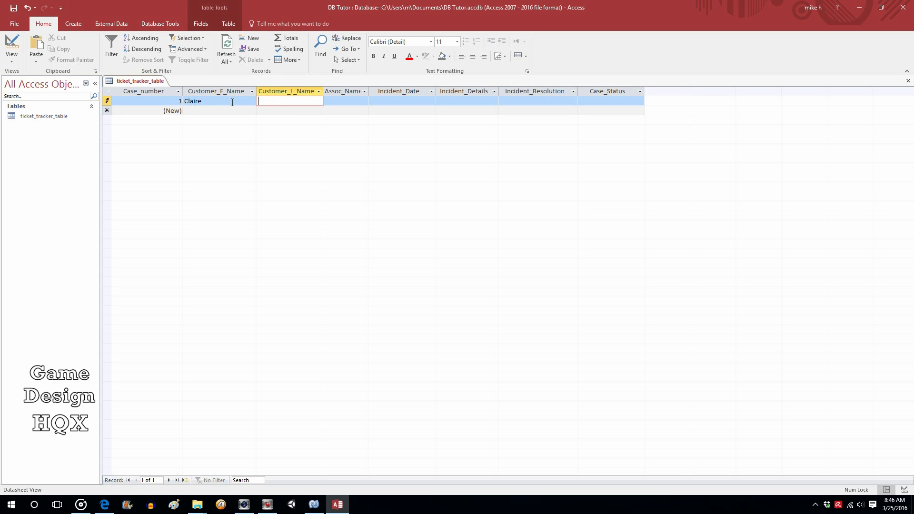
{"action": "type", "text": "Redfield"}
{"action": "key", "text": "Tab"}
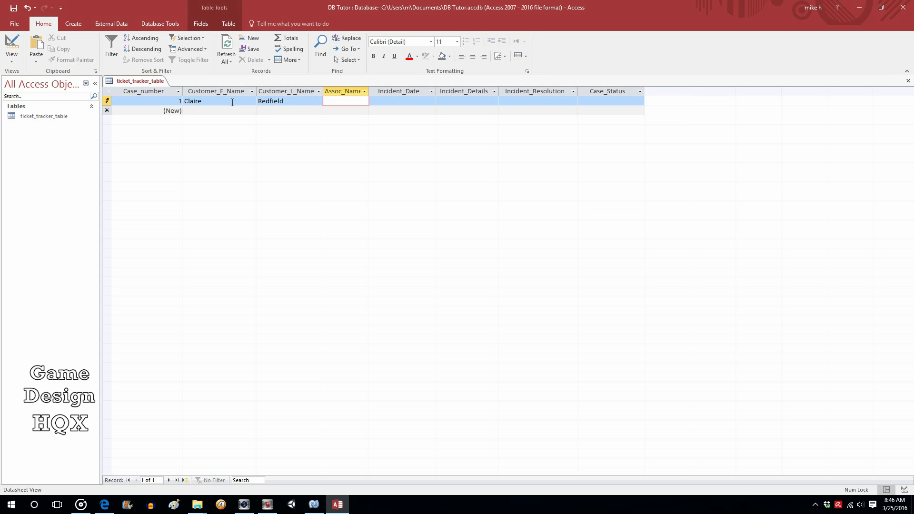
{"action": "left_click_drag", "start_coordinate": [370, 91], "coordinate": [387, 91]}
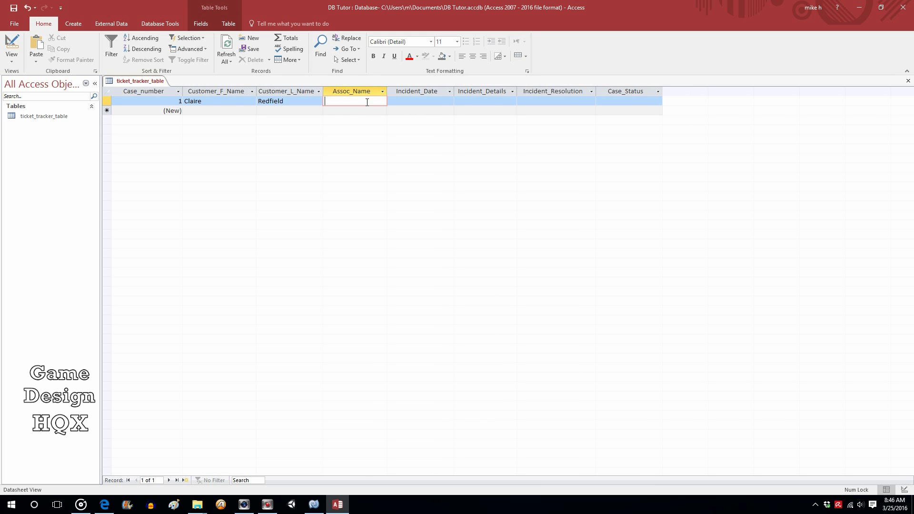
{"action": "type", "text": "Leon Kennedy"}
{"action": "key", "text": "Tab"}
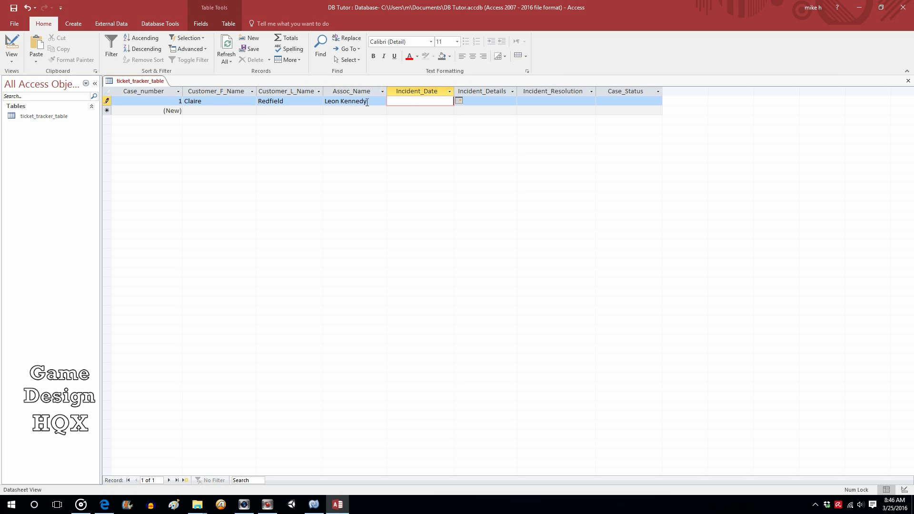
Set incident date 3/25/2016, details 'Something Happened', resolution 'We fixed it', and status Closed
{"action": "left_click", "coordinate": [459, 101]}
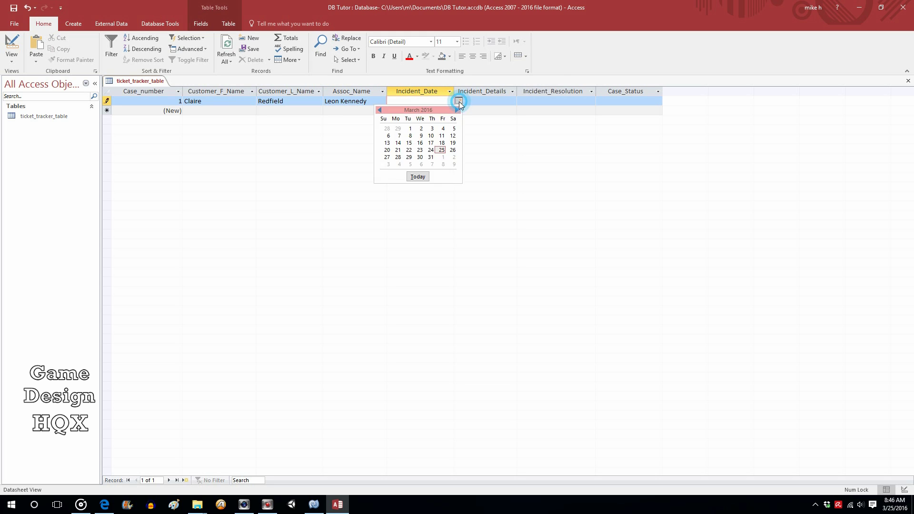
{"action": "left_click", "coordinate": [438, 146]}
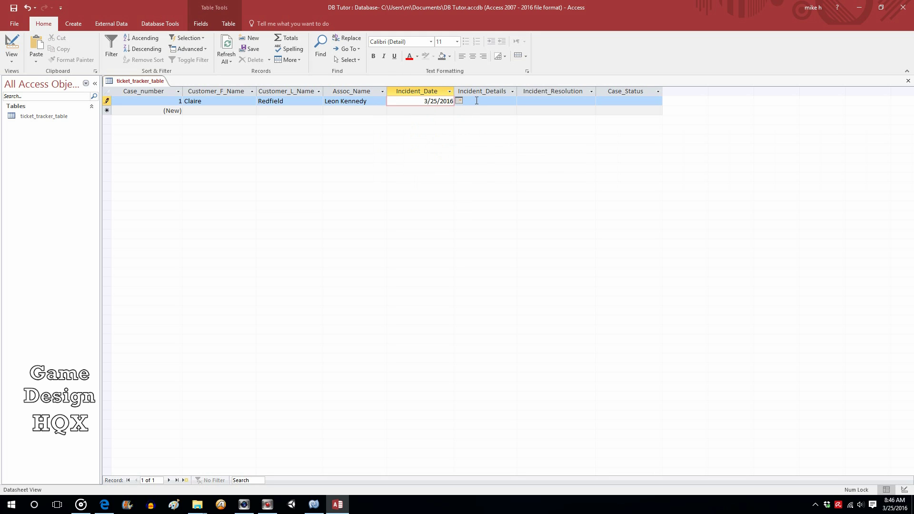
{"action": "left_click", "coordinate": [476, 99]}
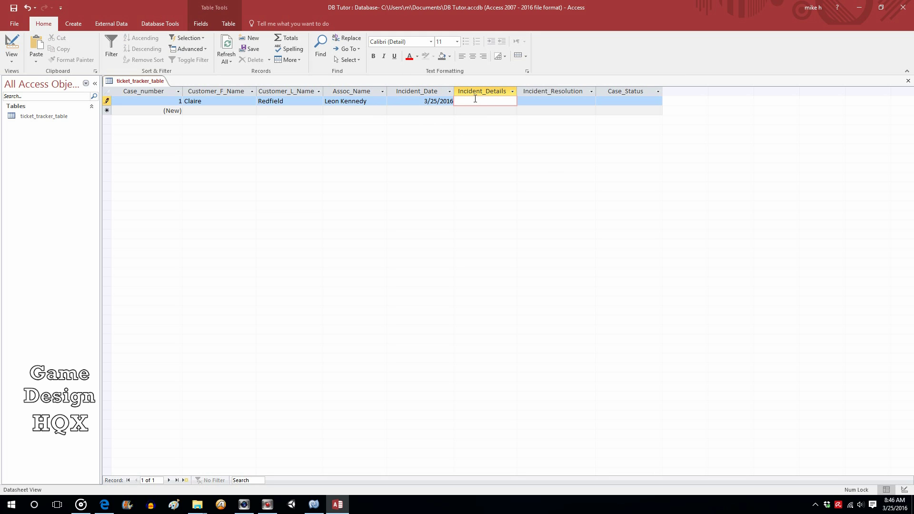
{"action": "type", "text": "Somethi"}
{"action": "type", "text": "ng Happened"}
{"action": "left_click", "coordinate": [547, 99]}
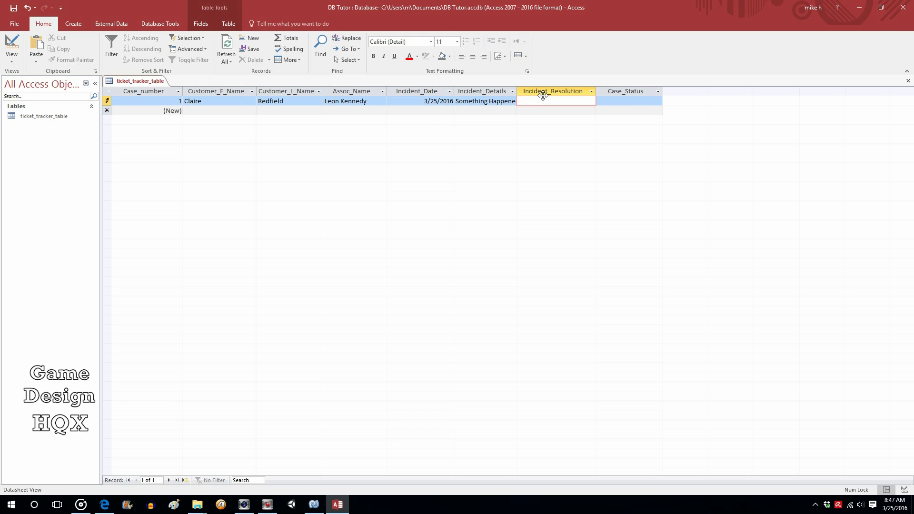
{"action": "type", "text": "We fixed it"}
{"action": "left_click", "coordinate": [623, 101]}
{"action": "type", "text": "Closed"}
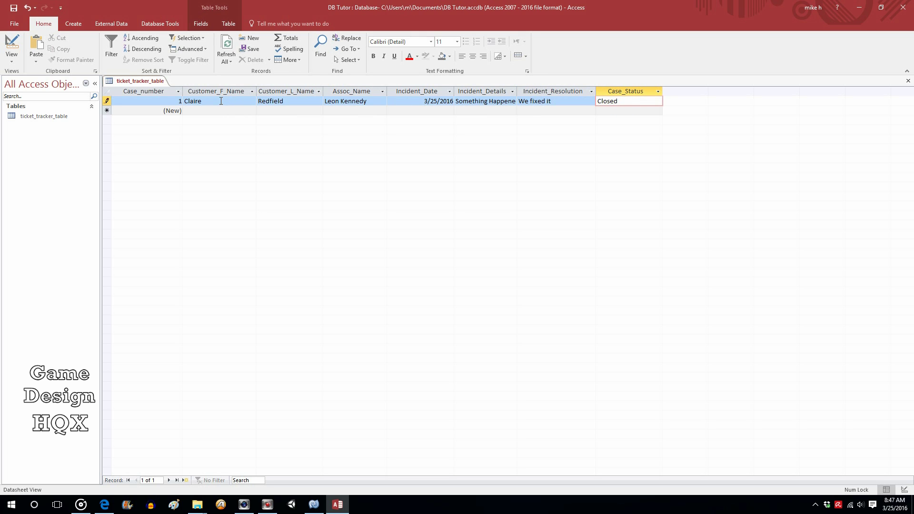
{"action": "left_click", "coordinate": [222, 101]}
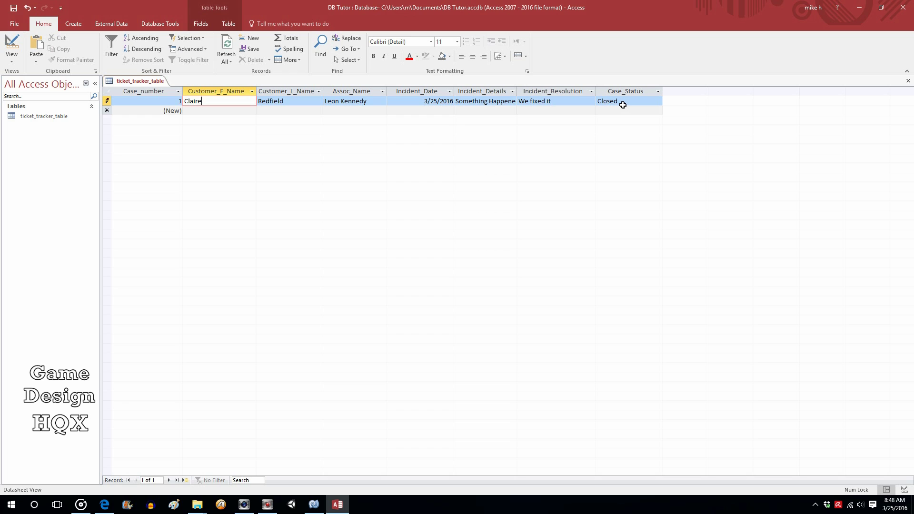
In Design view, give the Incident_Date field a Default Value of Date()
{"action": "left_click", "coordinate": [13, 62]}
{"action": "left_click", "coordinate": [33, 98]}
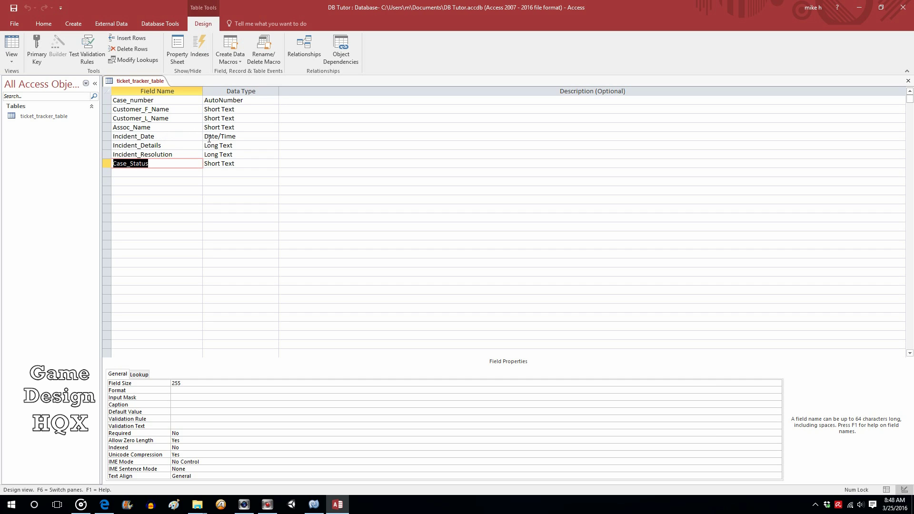
{"action": "left_click", "coordinate": [107, 137]}
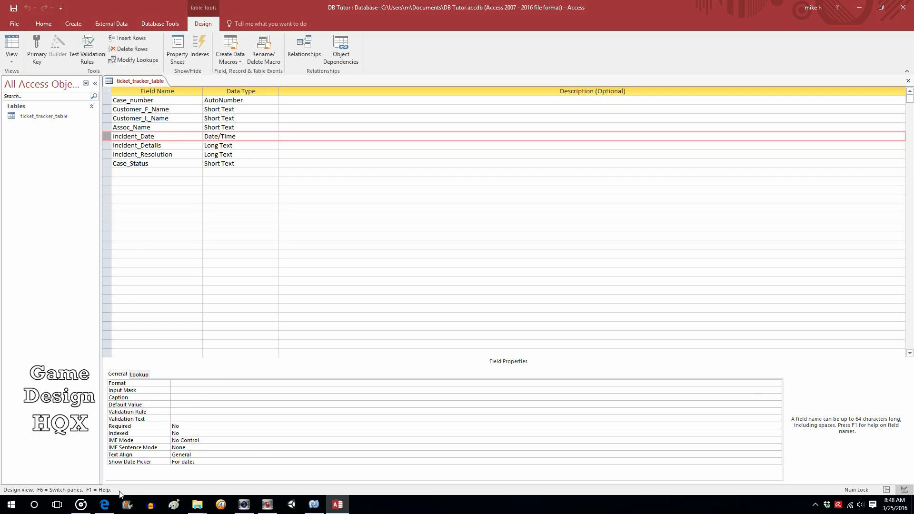
{"action": "left_click", "coordinate": [184, 404]}
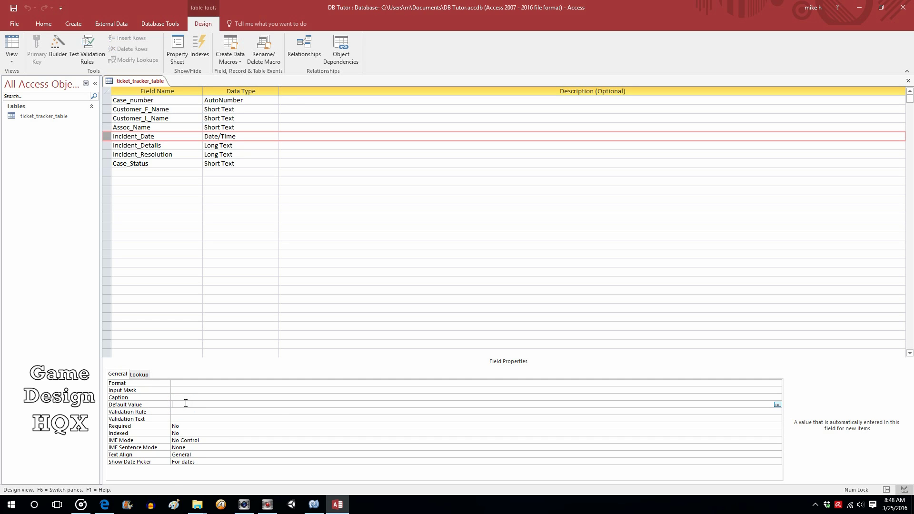
{"action": "type", "text": "Date("}
{"action": "left_click", "coordinate": [108, 163]}
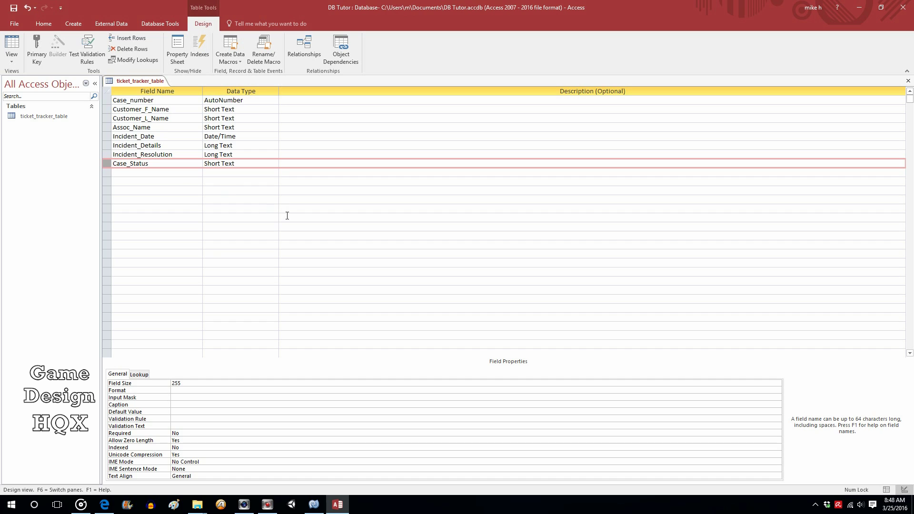
Use the Lookup Wizard to give Case_Status the values Open, Escalated, Closed, limited to the list
{"action": "left_click", "coordinate": [274, 163]}
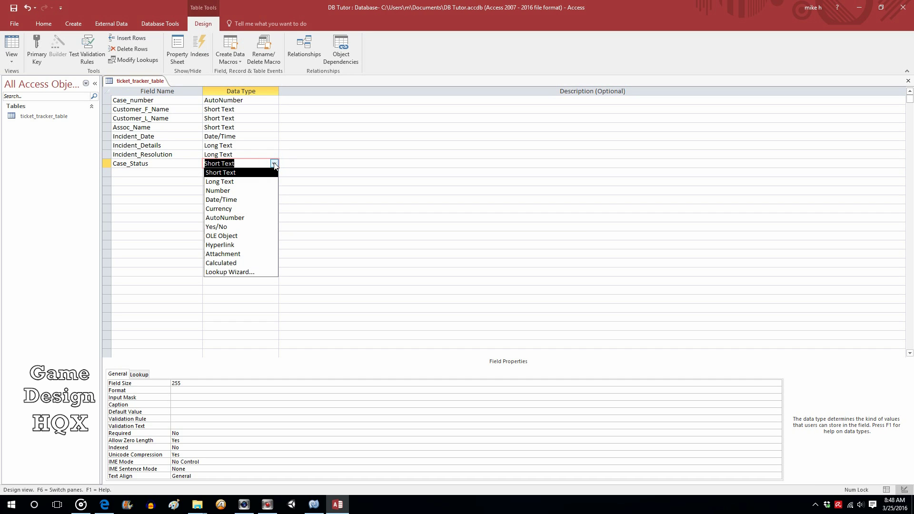
{"action": "left_click", "coordinate": [241, 273]}
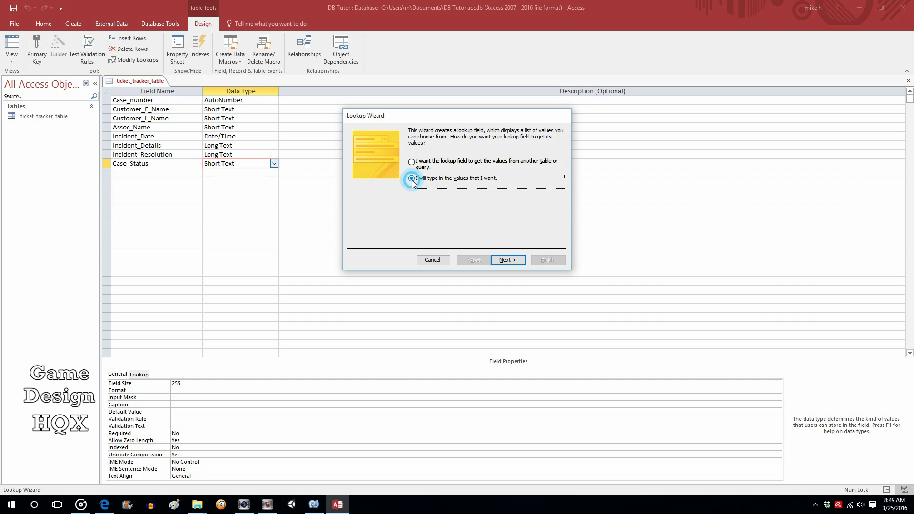
{"action": "left_click", "coordinate": [506, 260]}
{"action": "left_click", "coordinate": [390, 188]}
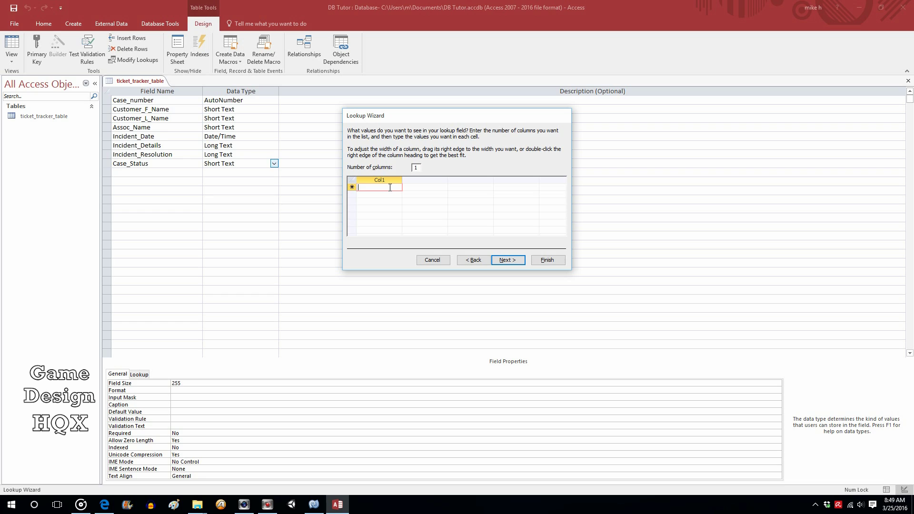
{"action": "type", "text": "Open"}
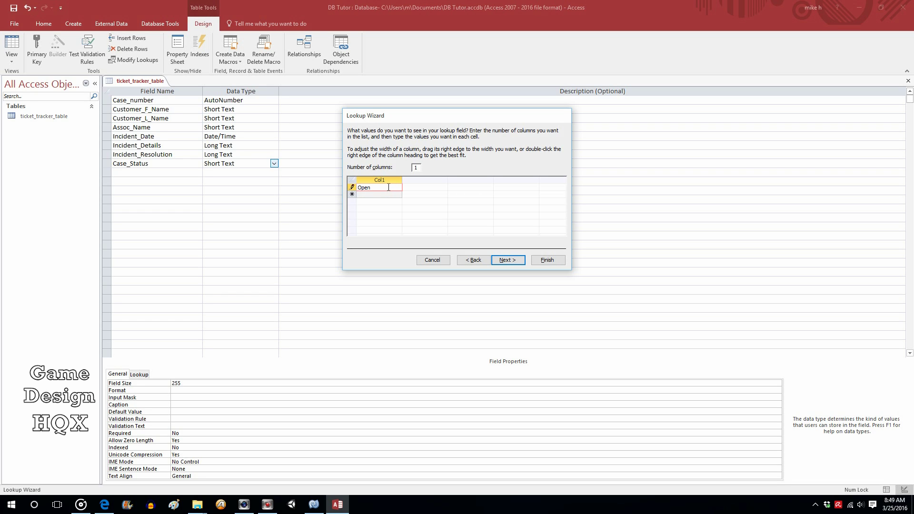
{"action": "left_click", "coordinate": [376, 195]}
{"action": "type", "text": "Escalated"}
{"action": "left_click", "coordinate": [373, 202]}
{"action": "type", "text": "Closed"}
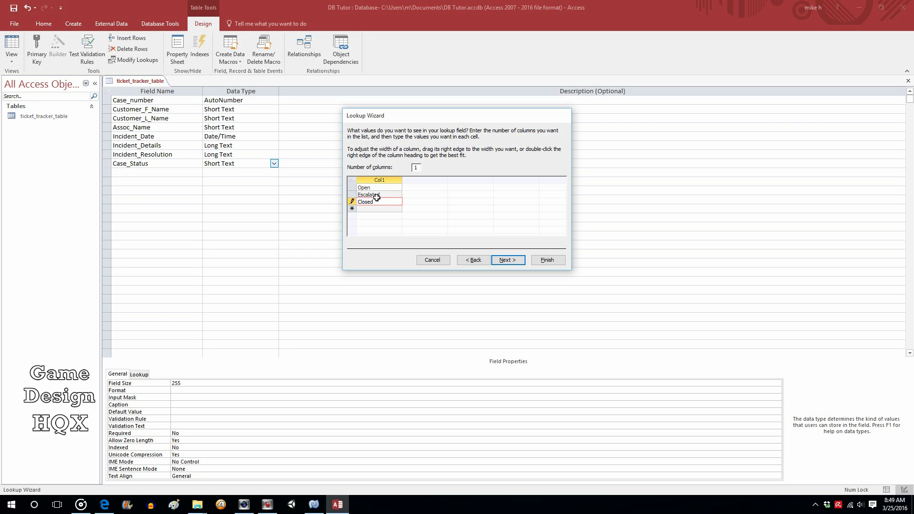
{"action": "left_click", "coordinate": [507, 260]}
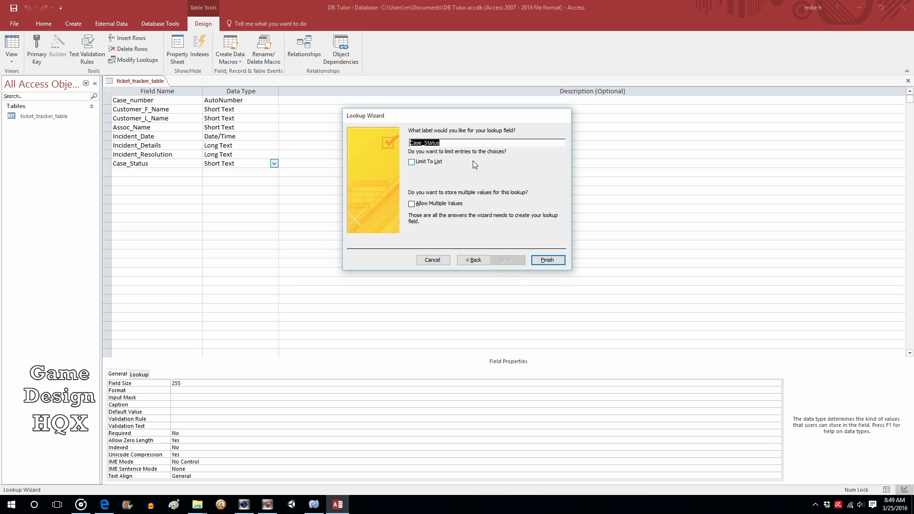
{"action": "left_click", "coordinate": [413, 166]}
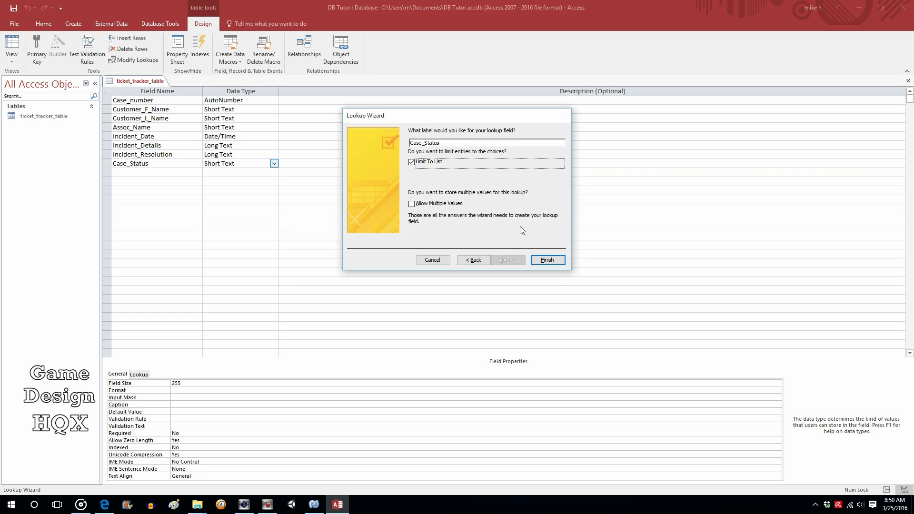
{"action": "left_click", "coordinate": [552, 259]}
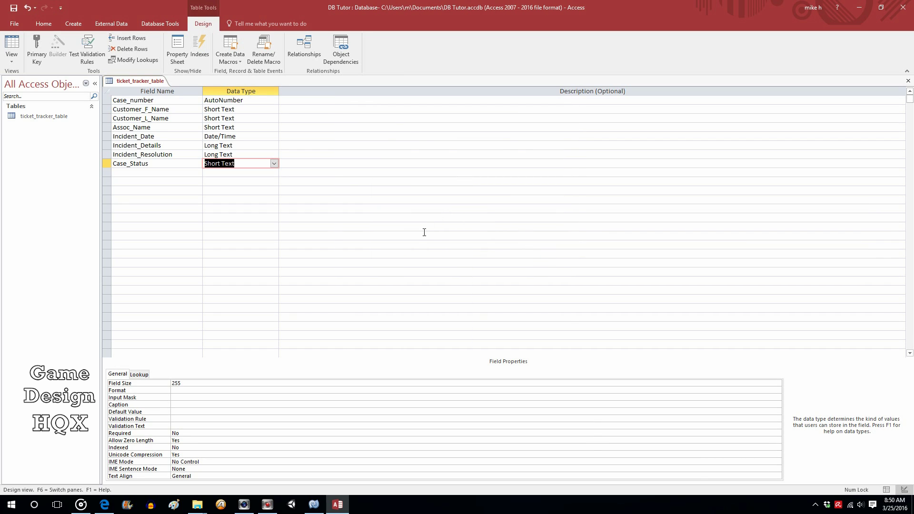
Save the table design and switch ticket_tracker_table to Datasheet view
{"action": "left_click", "coordinate": [14, 7]}
{"action": "left_click", "coordinate": [12, 56]}
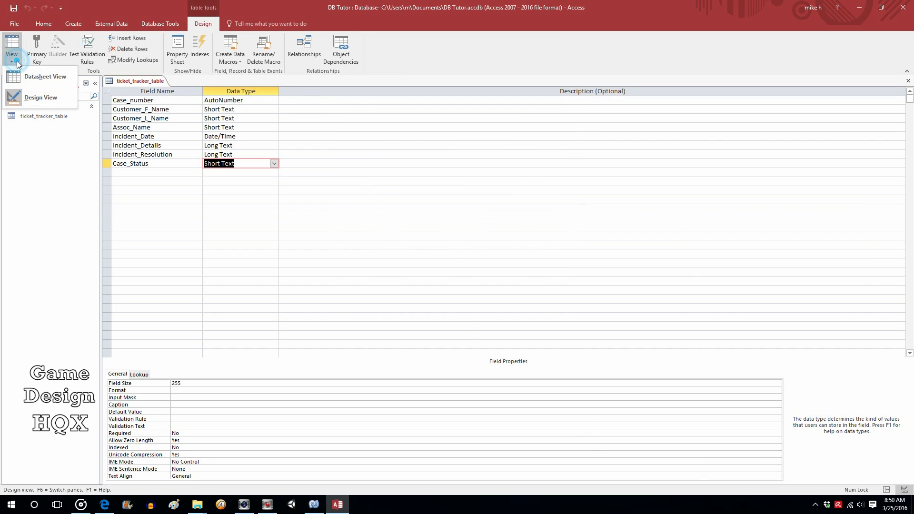
{"action": "left_click", "coordinate": [21, 79]}
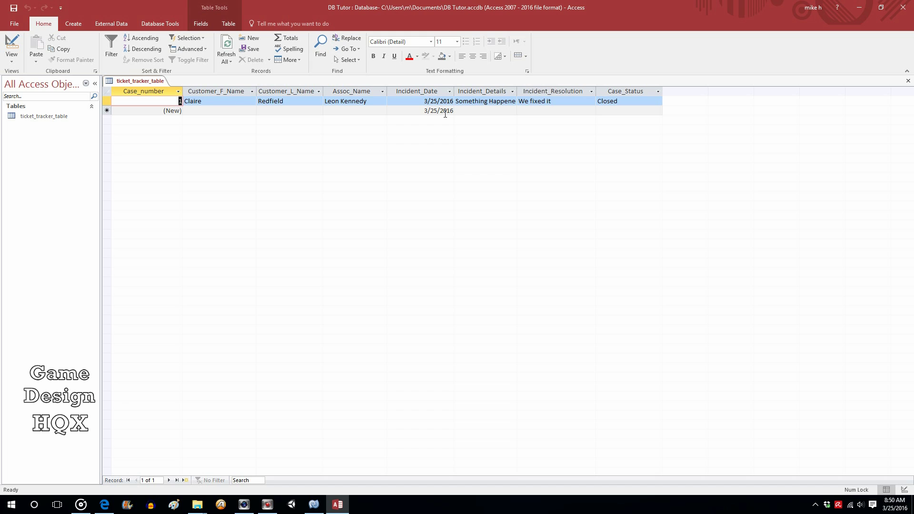
Check the new record's Case_Status drop-down list without choosing a value
{"action": "left_click", "coordinate": [641, 110]}
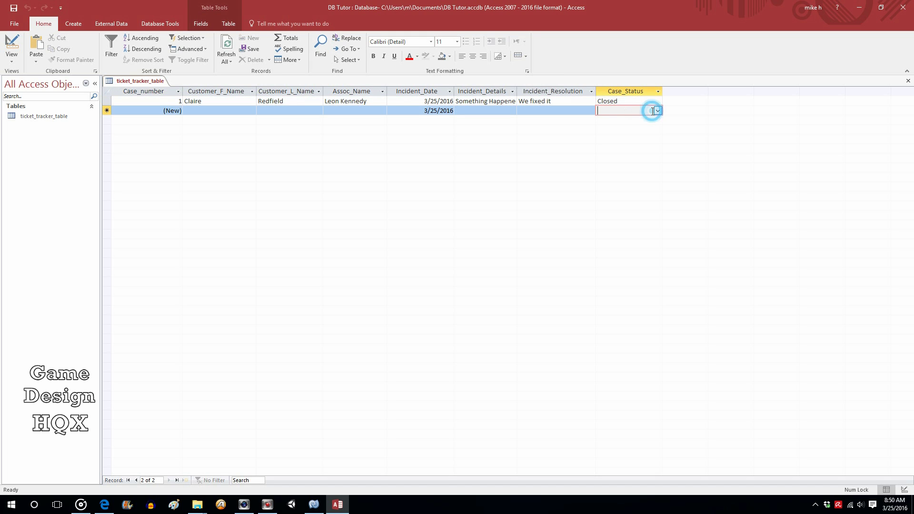
{"action": "left_click", "coordinate": [657, 110]}
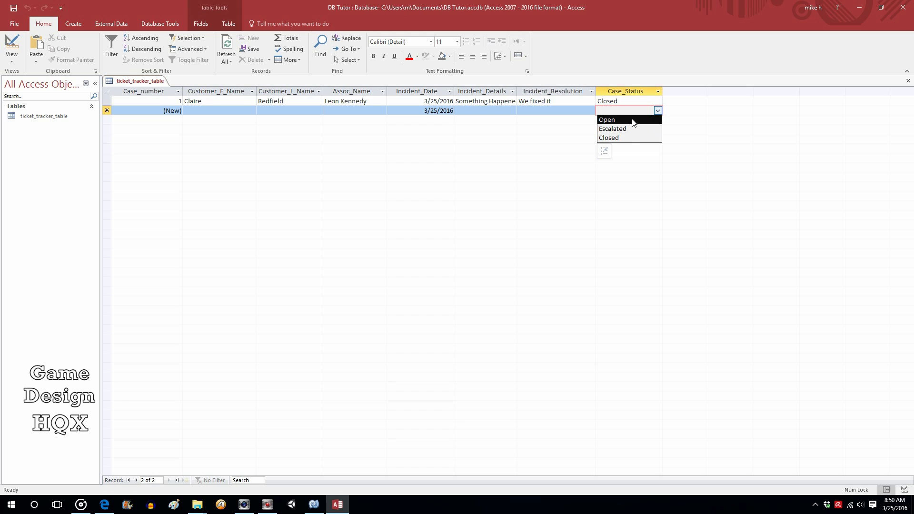
{"action": "left_click", "coordinate": [680, 111]}
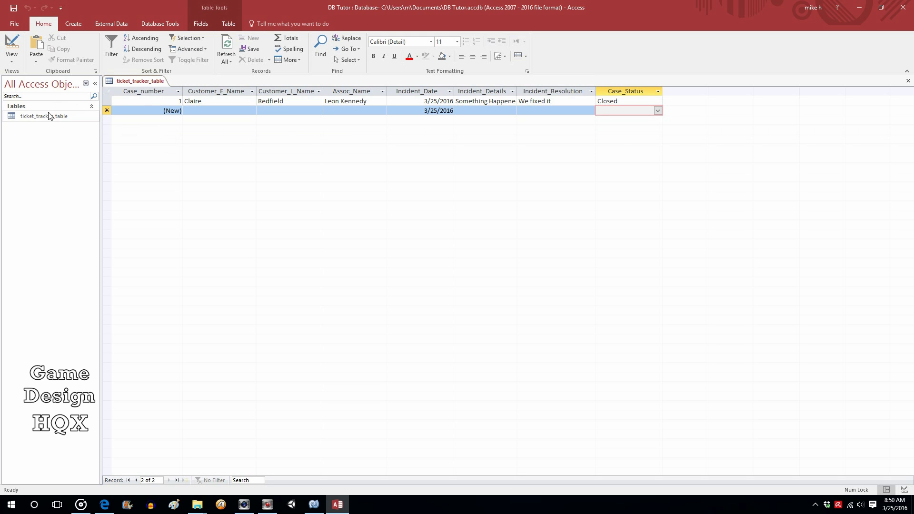
Create a new blank table, switch it to Design view, and name it Employee_Dir
{"action": "left_click", "coordinate": [71, 24]}
{"action": "left_click", "coordinate": [49, 43]}
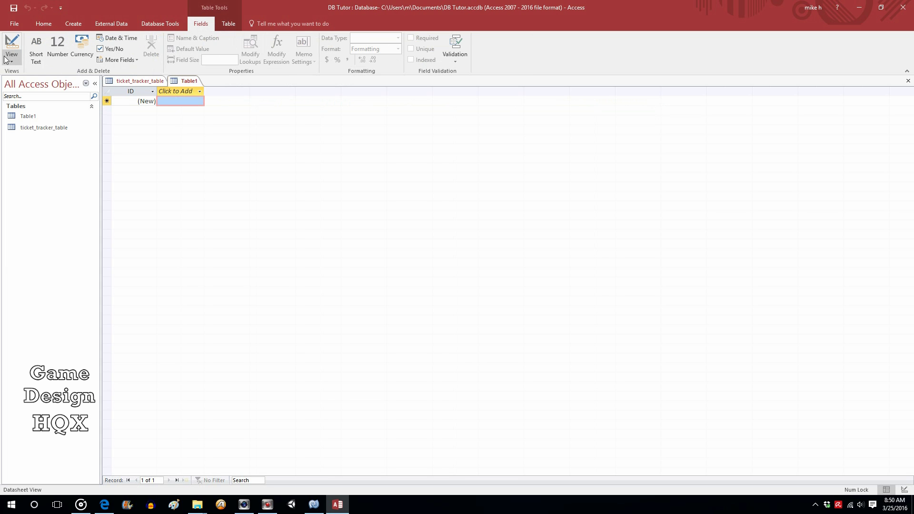
{"action": "left_click", "coordinate": [6, 60]}
{"action": "left_click", "coordinate": [21, 96]}
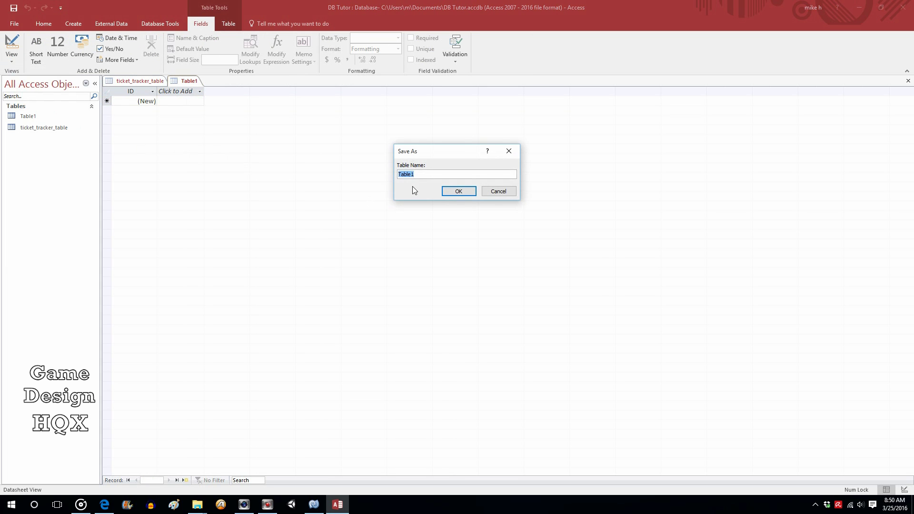
{"action": "type", "text": "Employee_Dir"}
Save Employee_Dir, remove the primary key, and rename ID to Emp_Name as Short Text
{"action": "left_click", "coordinate": [458, 191]}
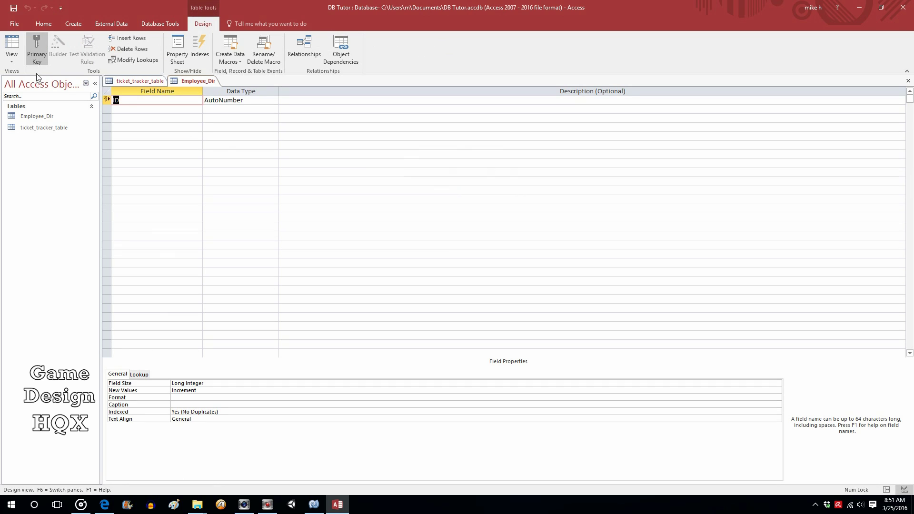
{"action": "left_click", "coordinate": [36, 47]}
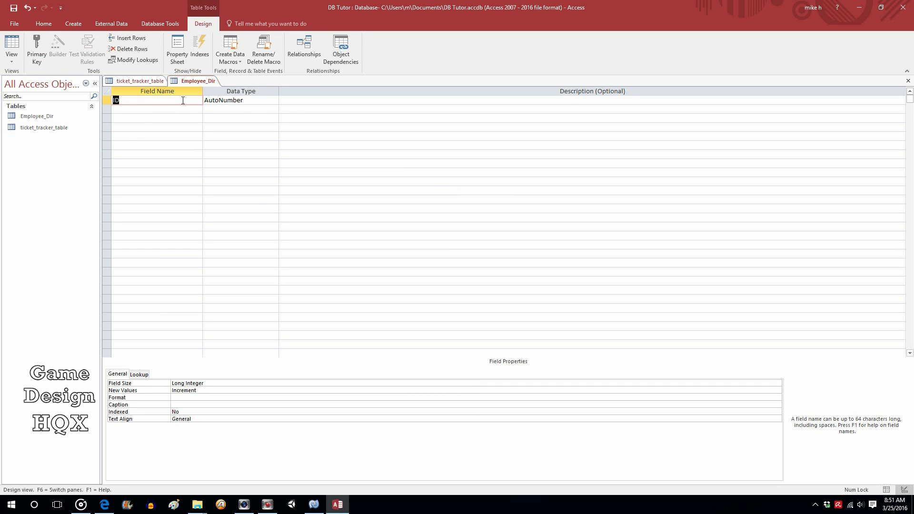
{"action": "type", "text": "Emp_A"}
{"action": "key", "text": "BackSpace"}
{"action": "type", "text": "Name"}
{"action": "left_click", "coordinate": [274, 100]}
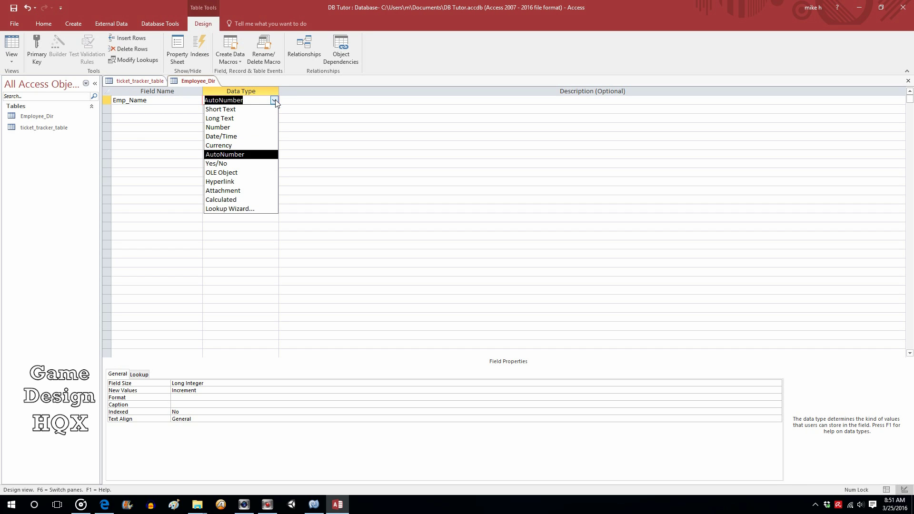
{"action": "left_click", "coordinate": [257, 110]}
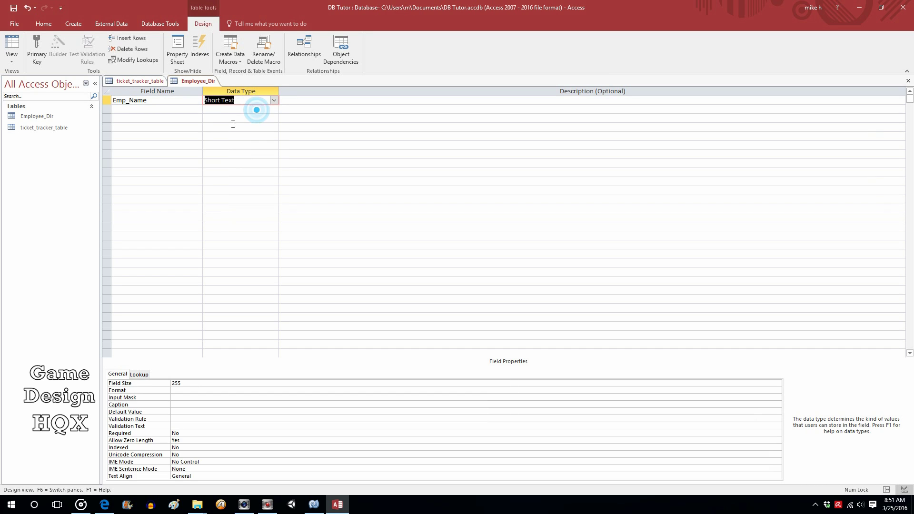
Add a second field, Emp_ID, with the Short Text data type
{"action": "left_click", "coordinate": [176, 110]}
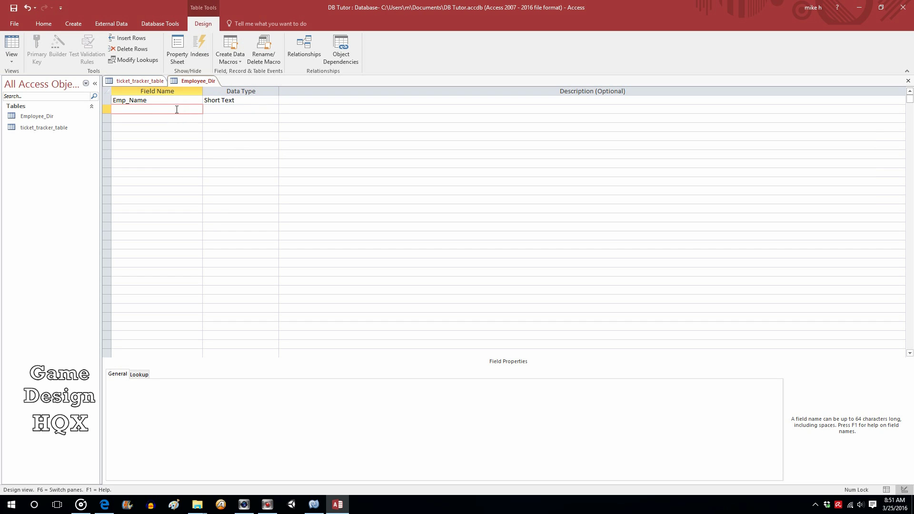
{"action": "type", "text": "Emp_"}
{"action": "type", "text": "ID"}
{"action": "left_click", "coordinate": [266, 109]}
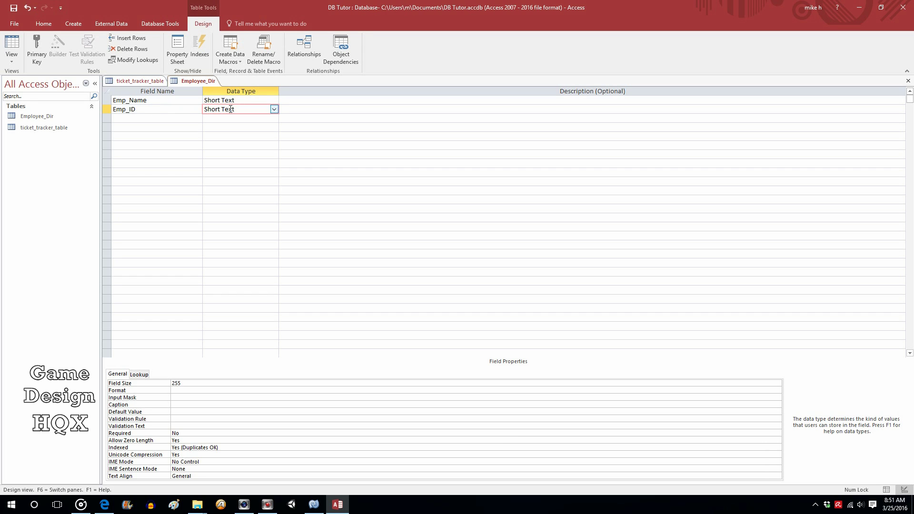
Switch Employee_Dir to Datasheet view, widen both columns, and enter the first employee with ID EMP100
{"action": "left_click", "coordinate": [13, 42]}
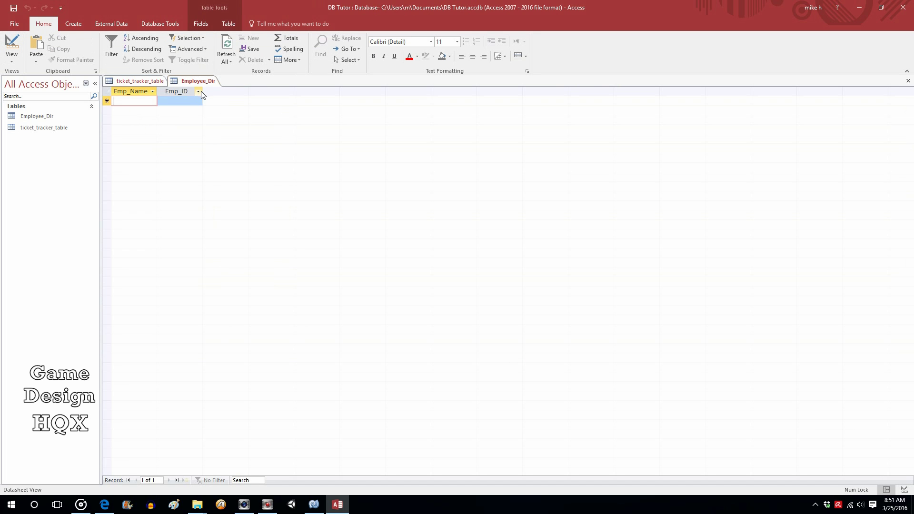
{"action": "left_click_drag", "start_coordinate": [202, 91], "coordinate": [234, 91]}
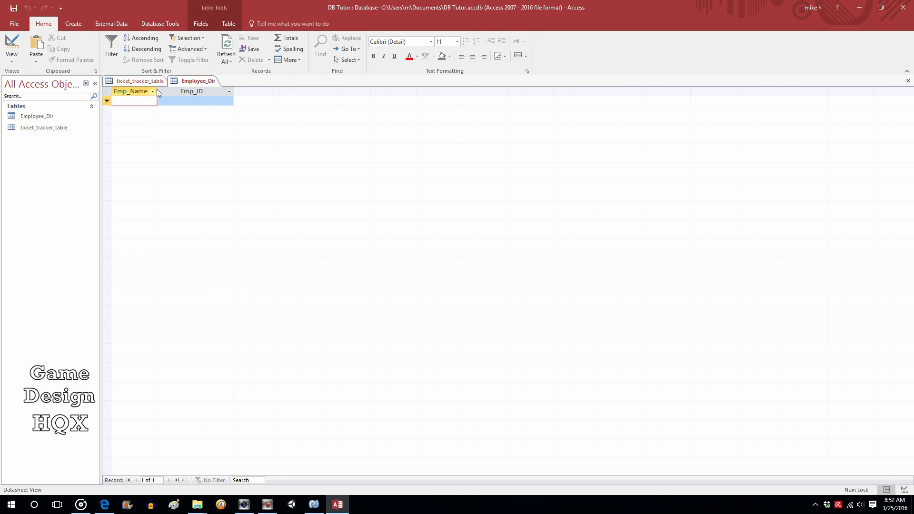
{"action": "left_click_drag", "start_coordinate": [156, 89], "coordinate": [171, 91]}
{"action": "left_click", "coordinate": [155, 101]}
{"action": "type", "text": "Leo"}
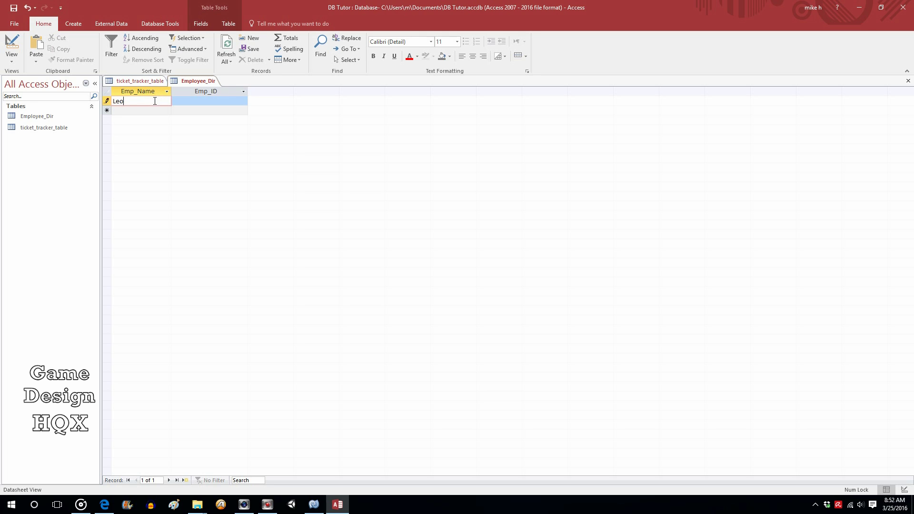
{"action": "type", "text": "n Kennedy"}
{"action": "left_click", "coordinate": [198, 101]}
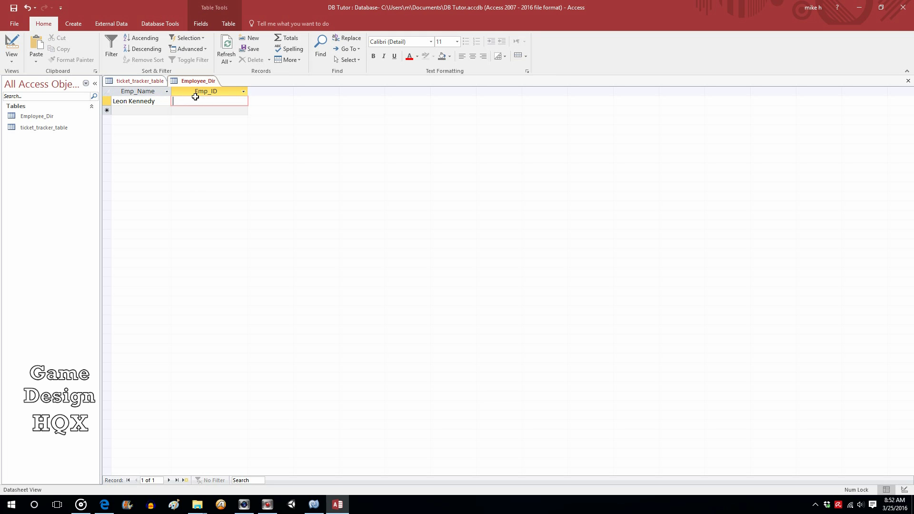
{"action": "type", "text": "EMP100"}
Add the second and third employees with IDs Emp101 and Emp102, fix the first ID, and save
{"action": "left_click", "coordinate": [137, 111]}
{"action": "type", "text": "Barry Burton"}
{"action": "left_click", "coordinate": [181, 111]}
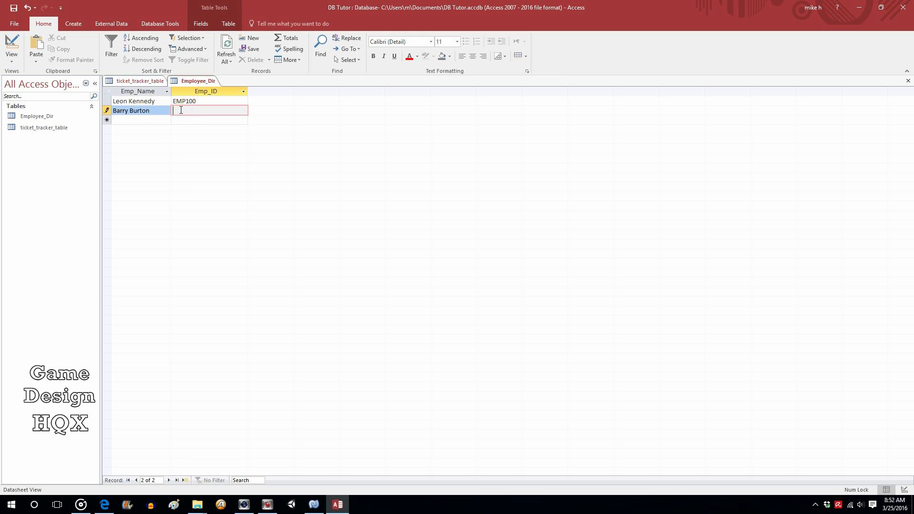
{"action": "type", "text": "Emp101"}
{"action": "left_click", "coordinate": [141, 119]}
{"action": "type", "text": "Jill Valentine"}
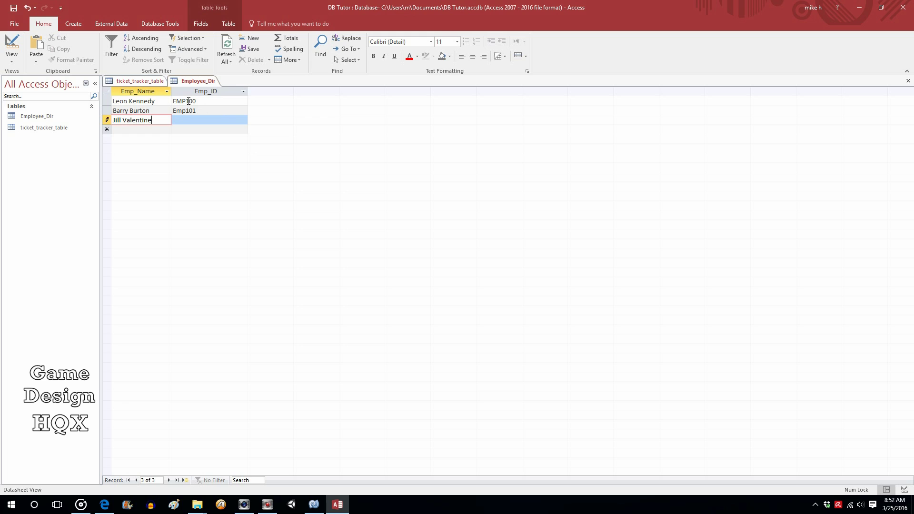
{"action": "left_click", "coordinate": [188, 101]}
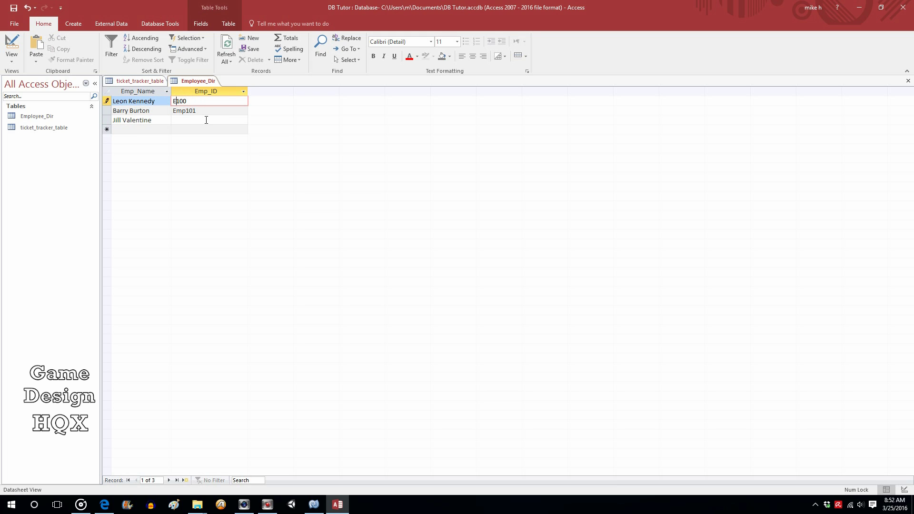
{"action": "type", "text": "mp"}
{"action": "left_click", "coordinate": [205, 119]}
{"action": "type", "text": "Emp102"}
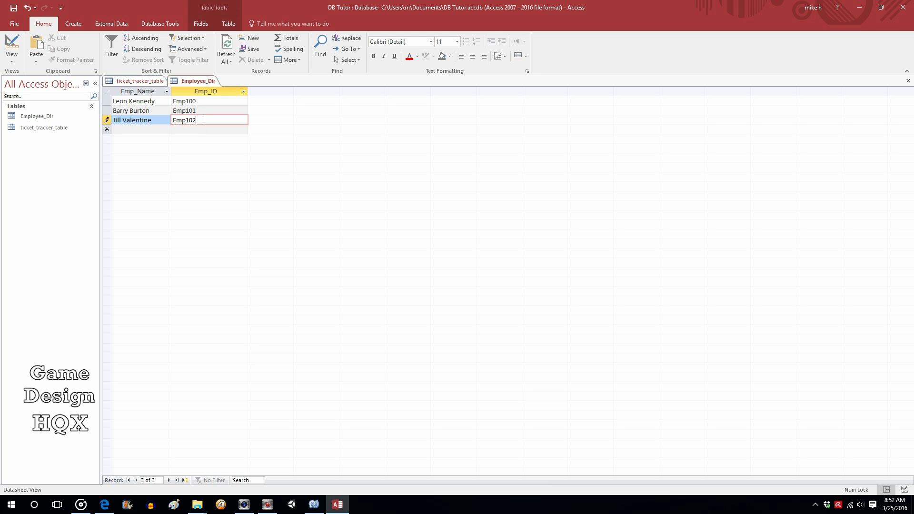
{"action": "left_click", "coordinate": [13, 8]}
Close Employee_Dir, put ticket_tracker_table in Design view, and start the Lookup Wizard for Assoc_Name
{"action": "left_click", "coordinate": [906, 81]}
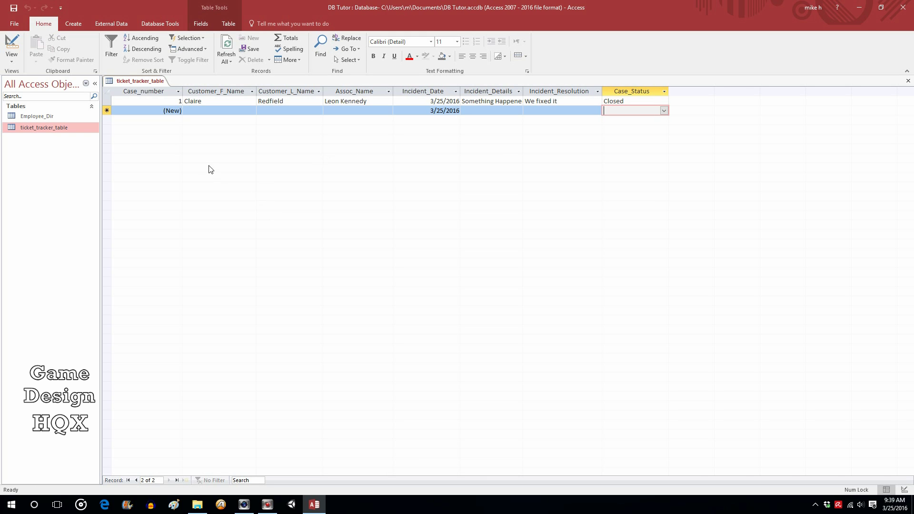
{"action": "left_click", "coordinate": [11, 57]}
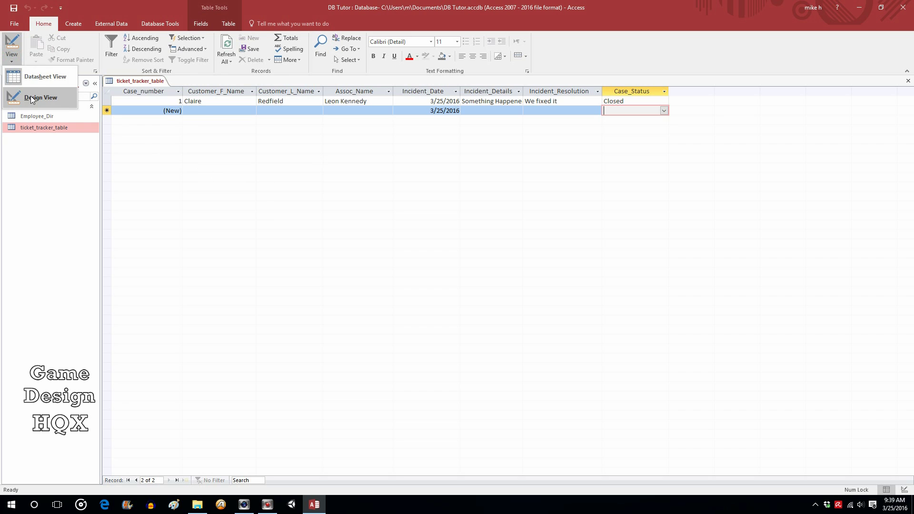
{"action": "left_click", "coordinate": [27, 101]}
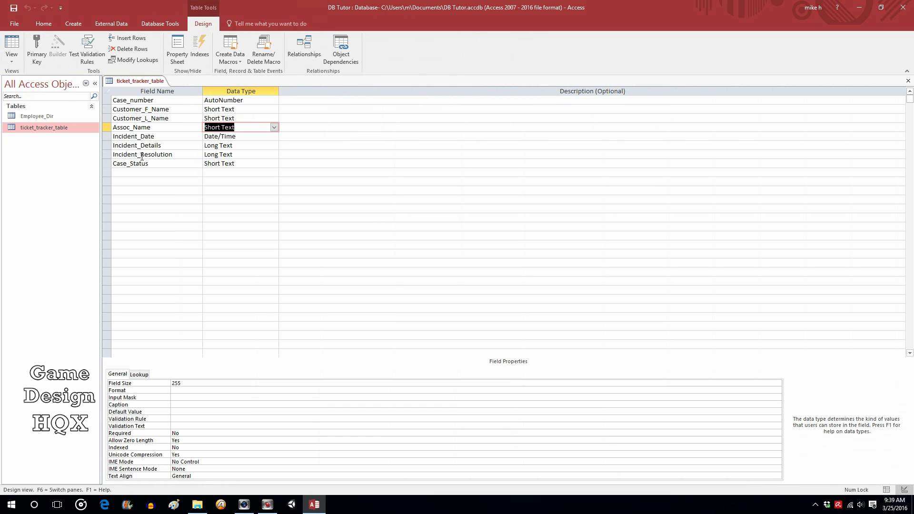
{"action": "left_click", "coordinate": [274, 127]}
{"action": "left_click", "coordinate": [250, 237]}
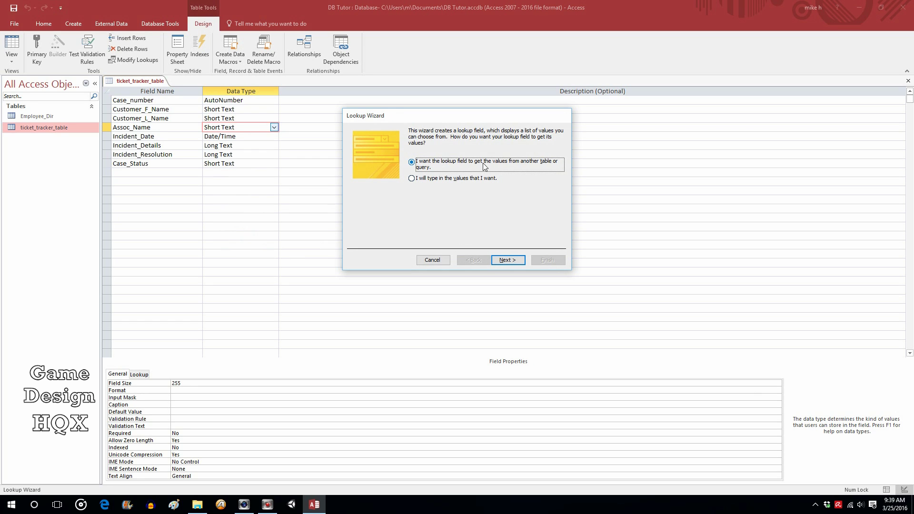
Base the Assoc_Name lookup on Employee_Dir's Emp_Name, sorted ascending by Emp_Name, and save the table
{"action": "left_click", "coordinate": [519, 261]}
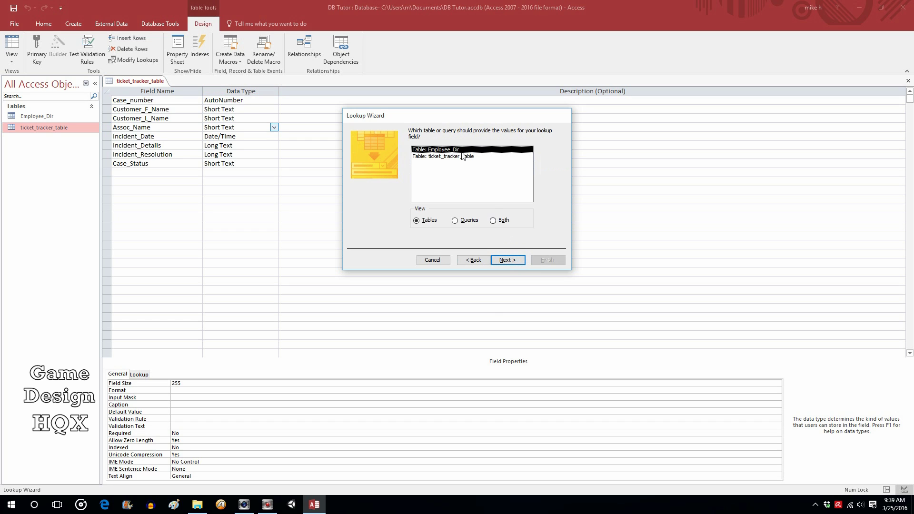
{"action": "left_click", "coordinate": [508, 261]}
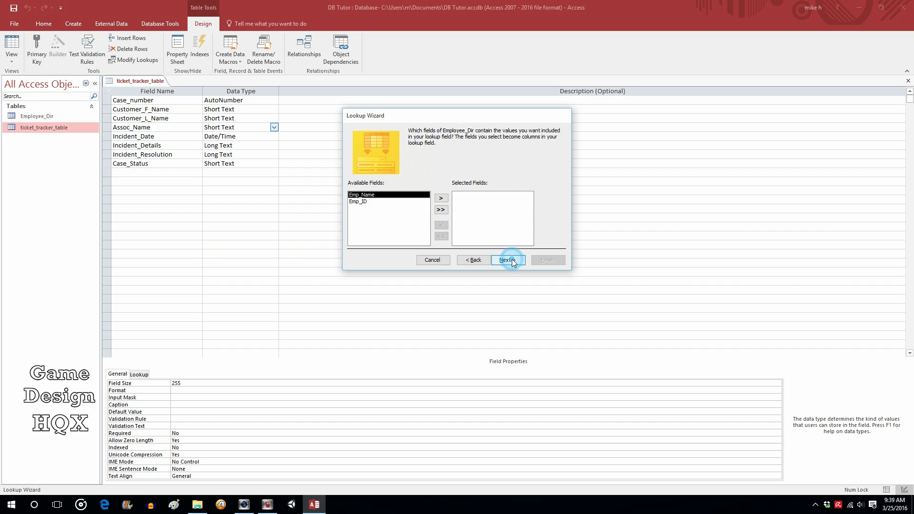
{"action": "left_click", "coordinate": [442, 198]}
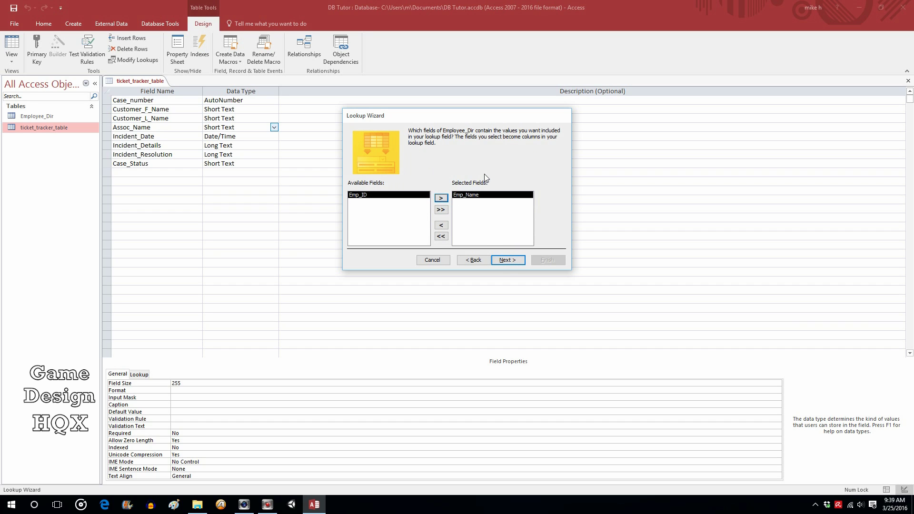
{"action": "left_click", "coordinate": [508, 260]}
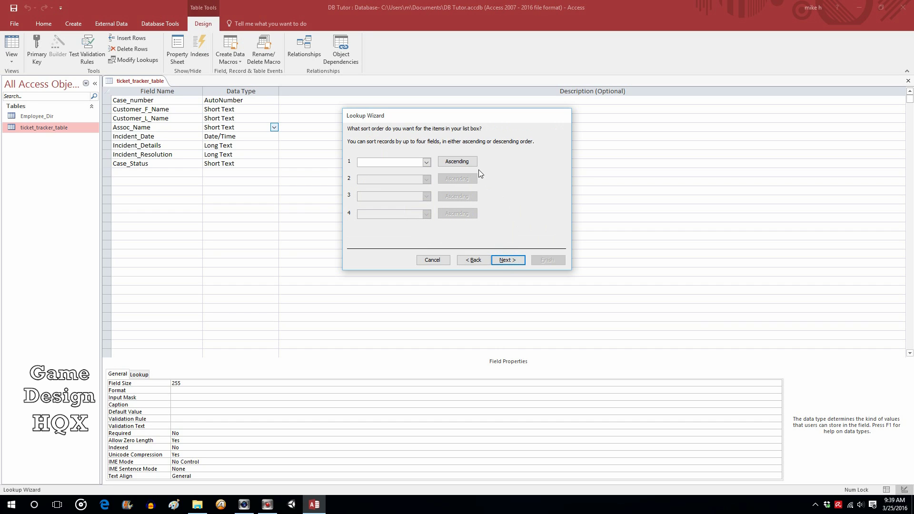
{"action": "left_click", "coordinate": [427, 162]}
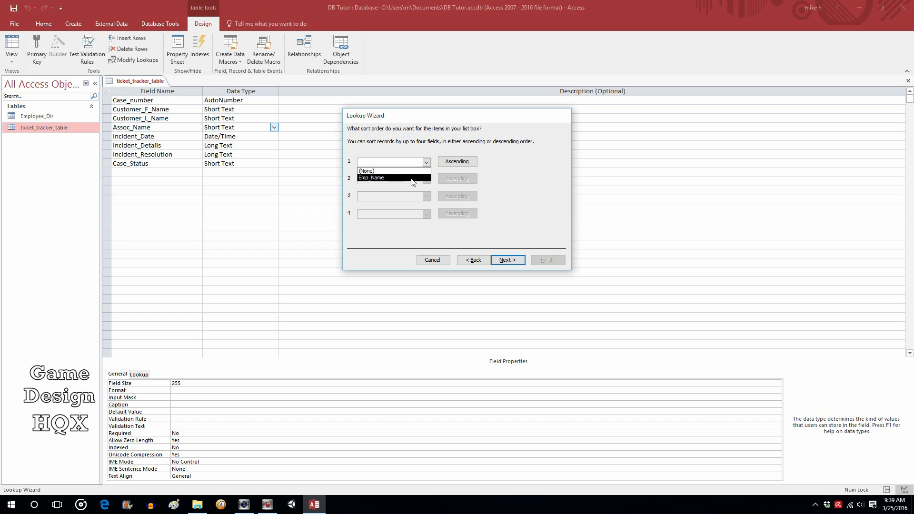
{"action": "left_click", "coordinate": [410, 178]}
{"action": "left_click", "coordinate": [508, 260]}
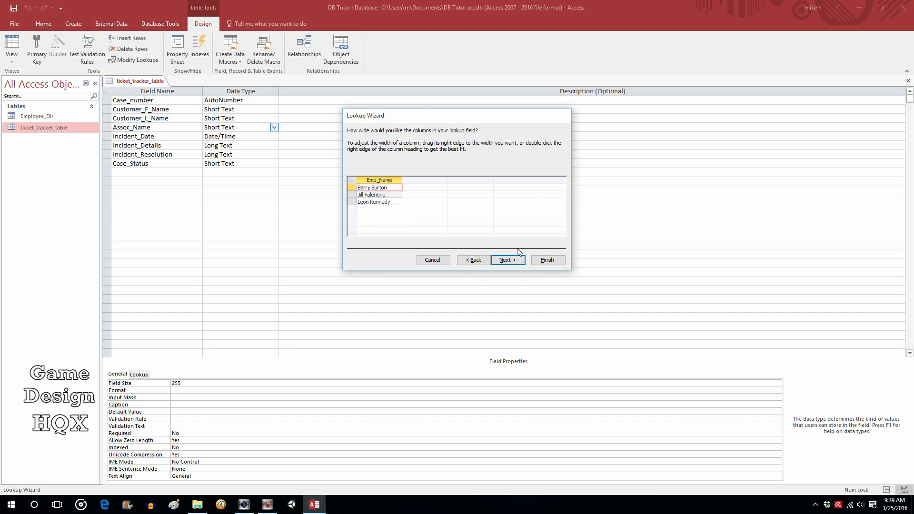
{"action": "left_click", "coordinate": [513, 262]}
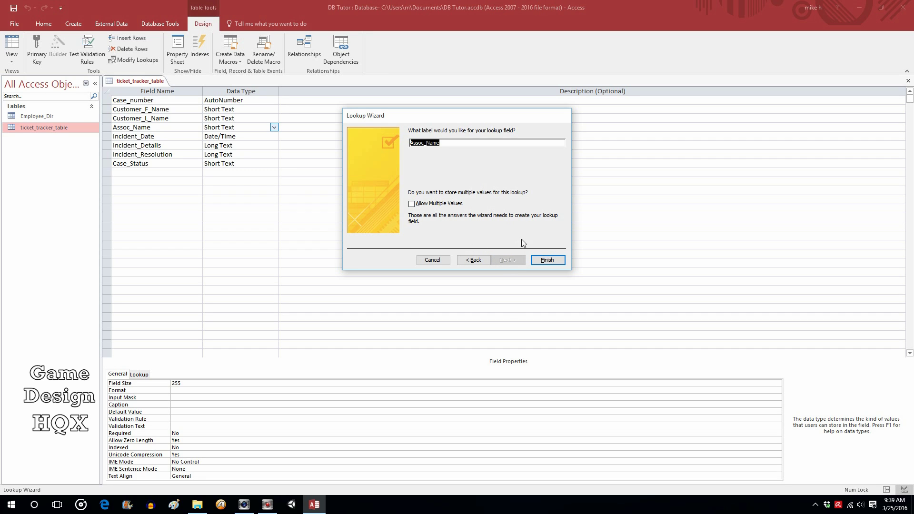
{"action": "left_click", "coordinate": [552, 261]}
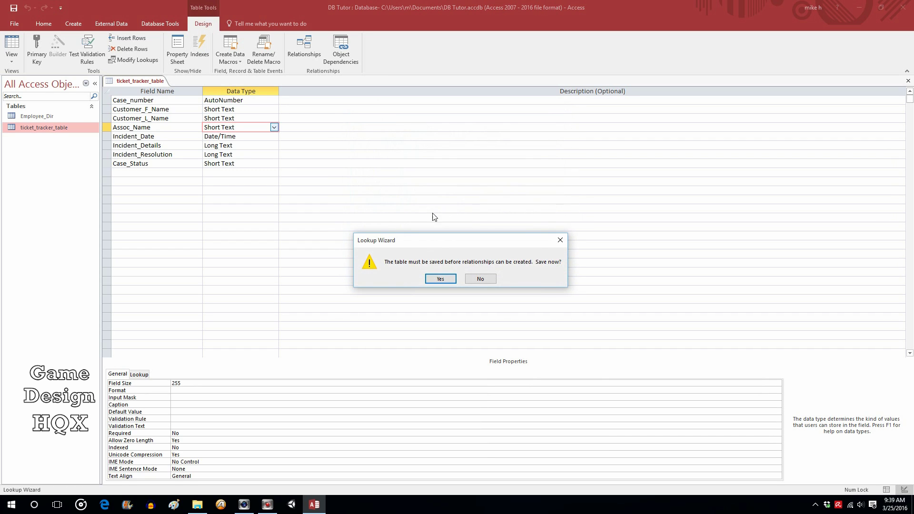
{"action": "left_click", "coordinate": [440, 280]}
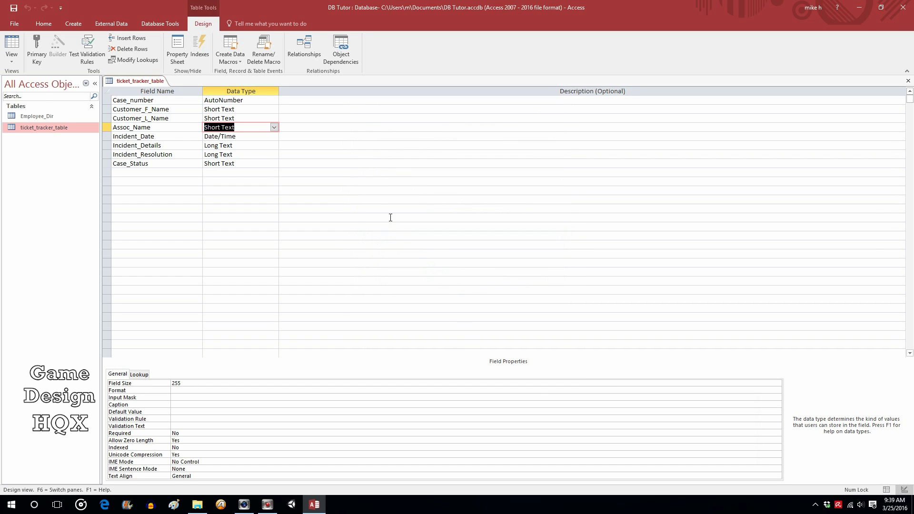
In Datasheet view, check the new record's Assoc_Name and Case_Status drop-down lists
{"action": "left_click", "coordinate": [12, 43]}
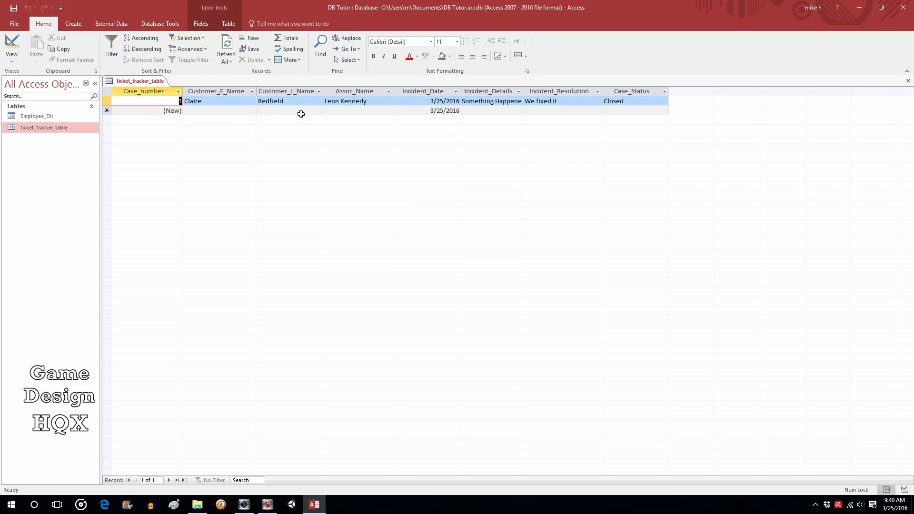
{"action": "left_click", "coordinate": [385, 109]}
{"action": "left_click", "coordinate": [389, 111]}
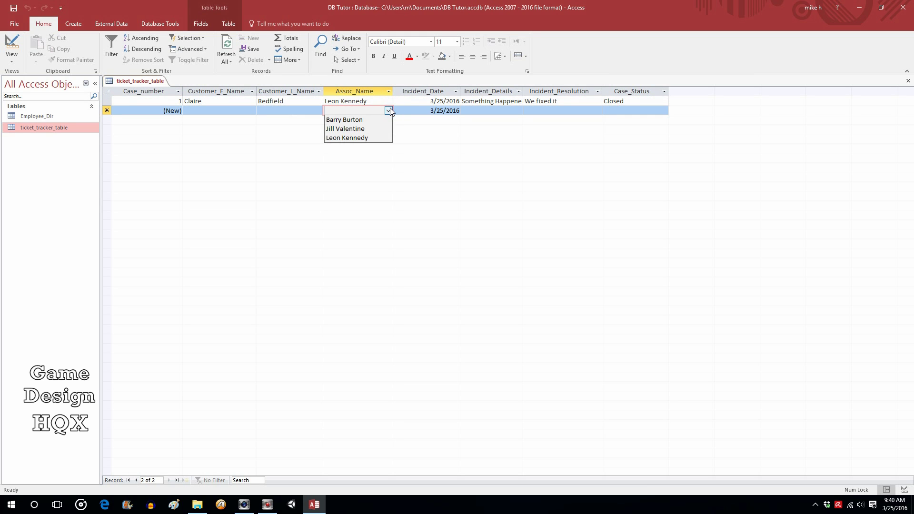
{"action": "left_click", "coordinate": [652, 110]}
{"action": "left_click", "coordinate": [664, 110]}
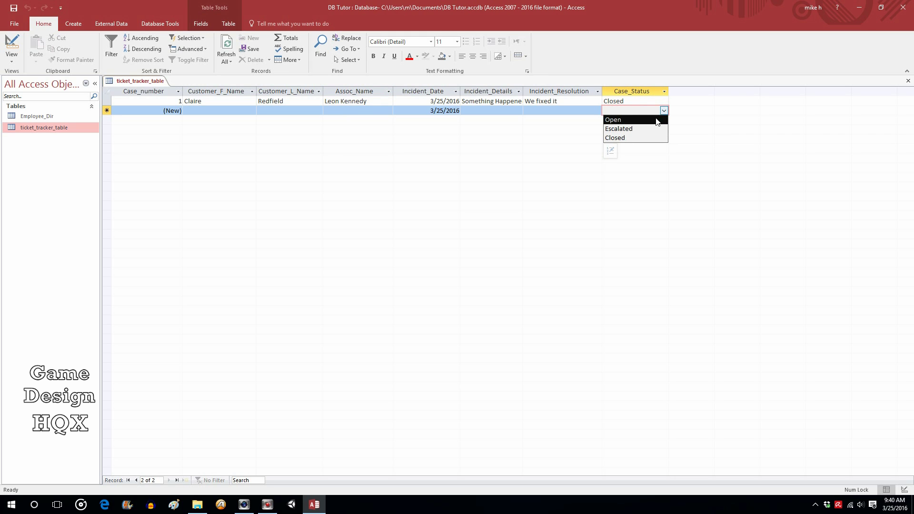
{"action": "key", "text": "Escape"}
Reopen the Assoc_Name list to review the three employee names without choosing one
{"action": "left_click", "coordinate": [386, 111]}
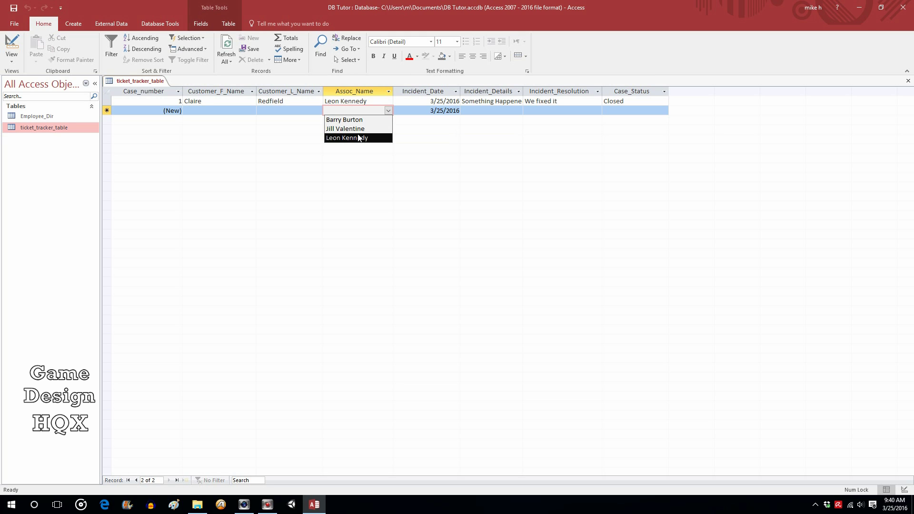
{"action": "key", "text": "Up"}
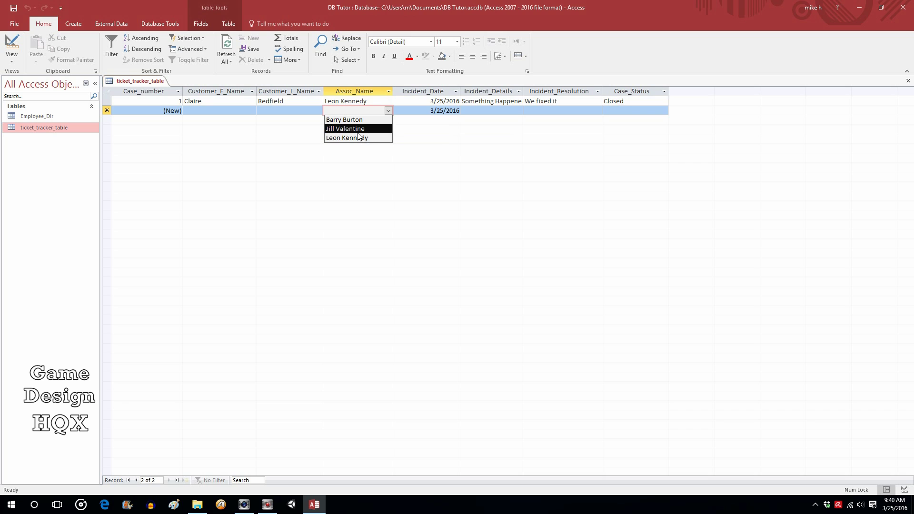
{"action": "left_click", "coordinate": [411, 140]}
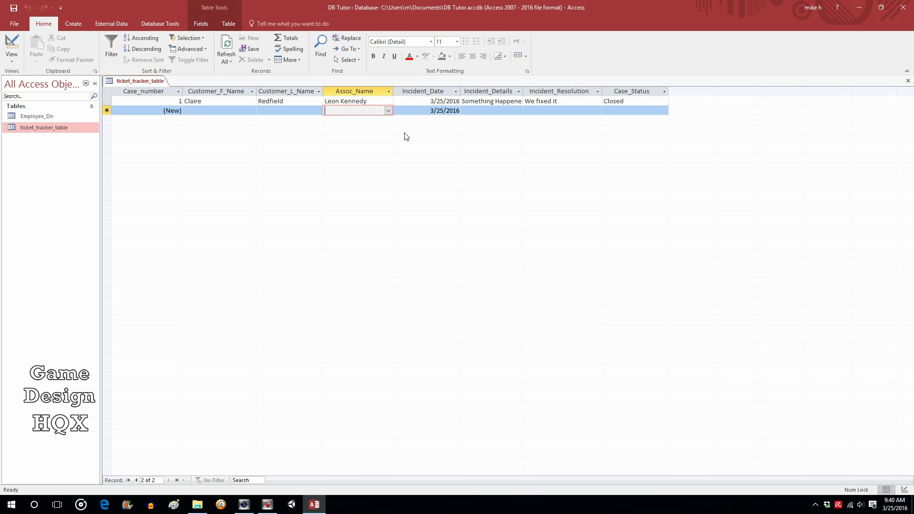
{"action": "left_click", "coordinate": [389, 111]}
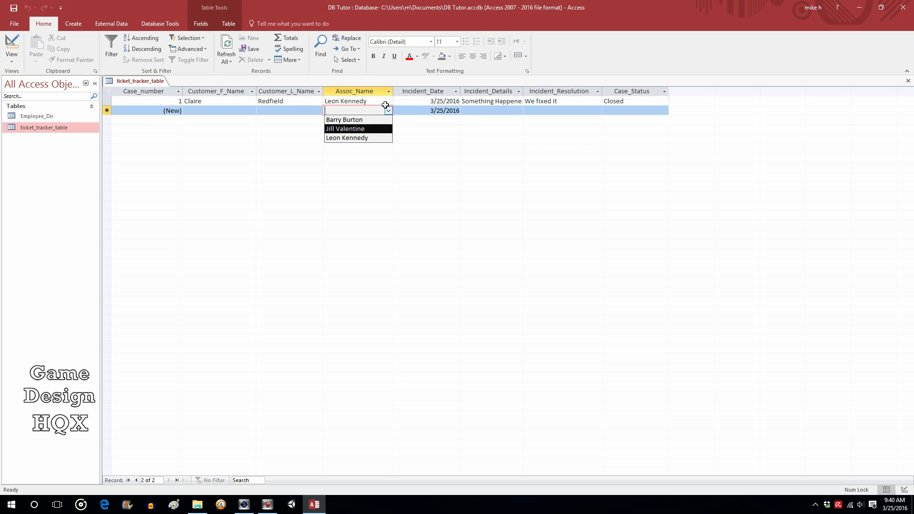
{"action": "left_click", "coordinate": [425, 138]}
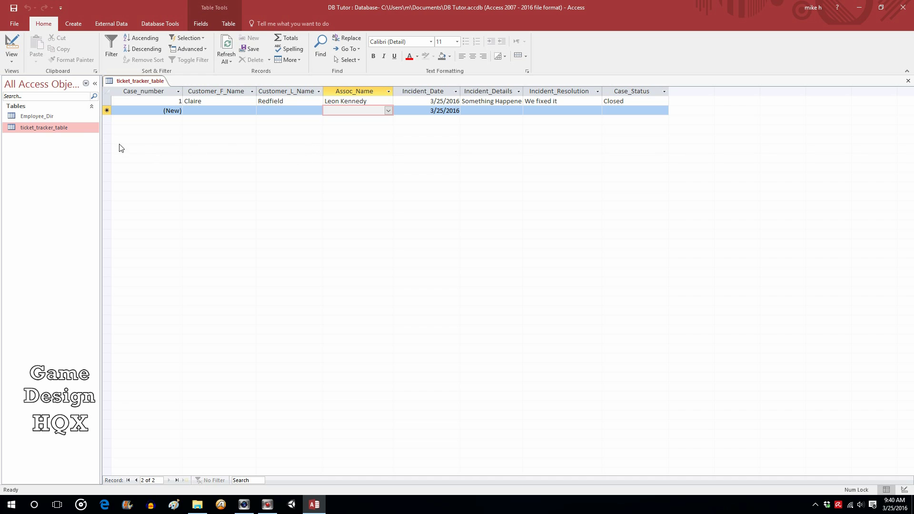
Open Employee_Dir, then return to ticket_tracker_table and select the new record's Assoc_Name cell
{"action": "left_click", "coordinate": [47, 118]}
{"action": "double_click", "coordinate": [48, 118]}
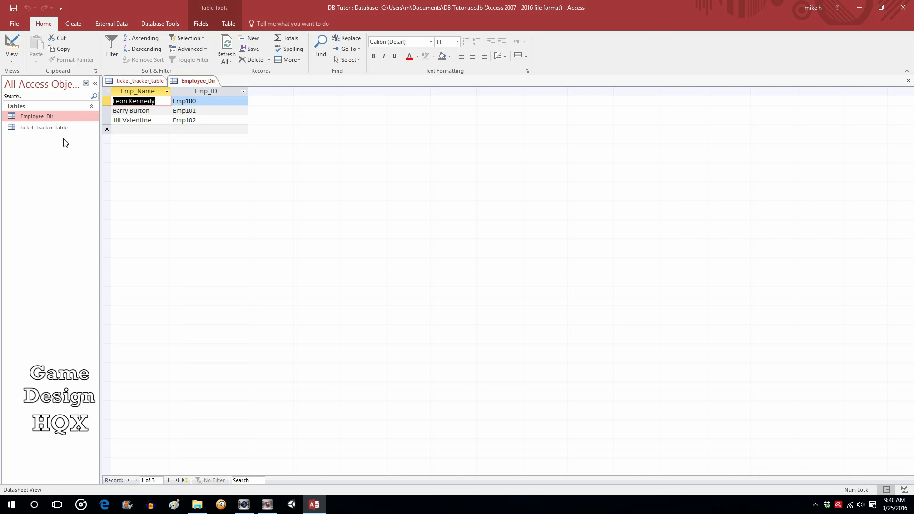
{"action": "double_click", "coordinate": [38, 128]}
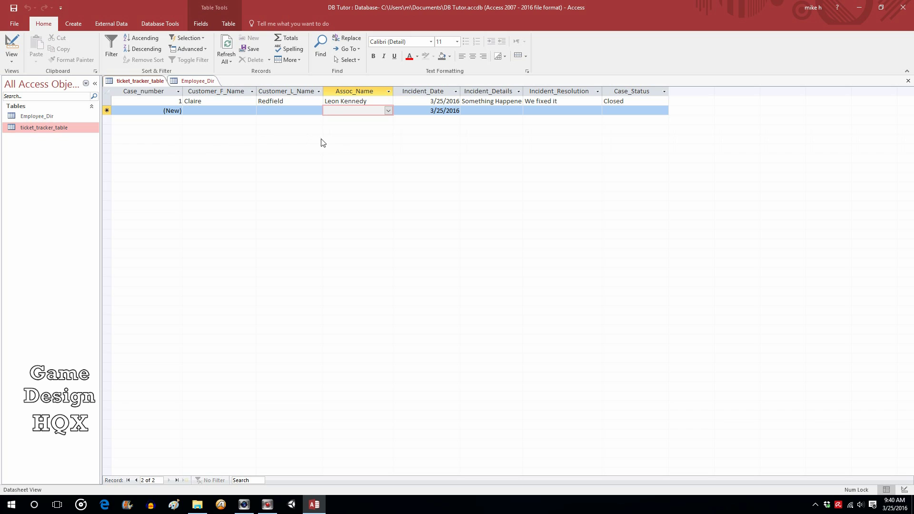
{"action": "left_click", "coordinate": [356, 111]}
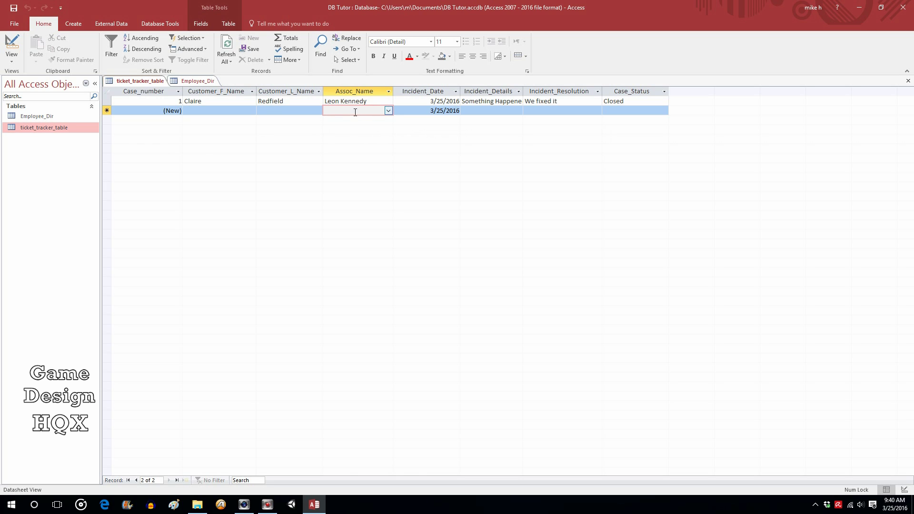